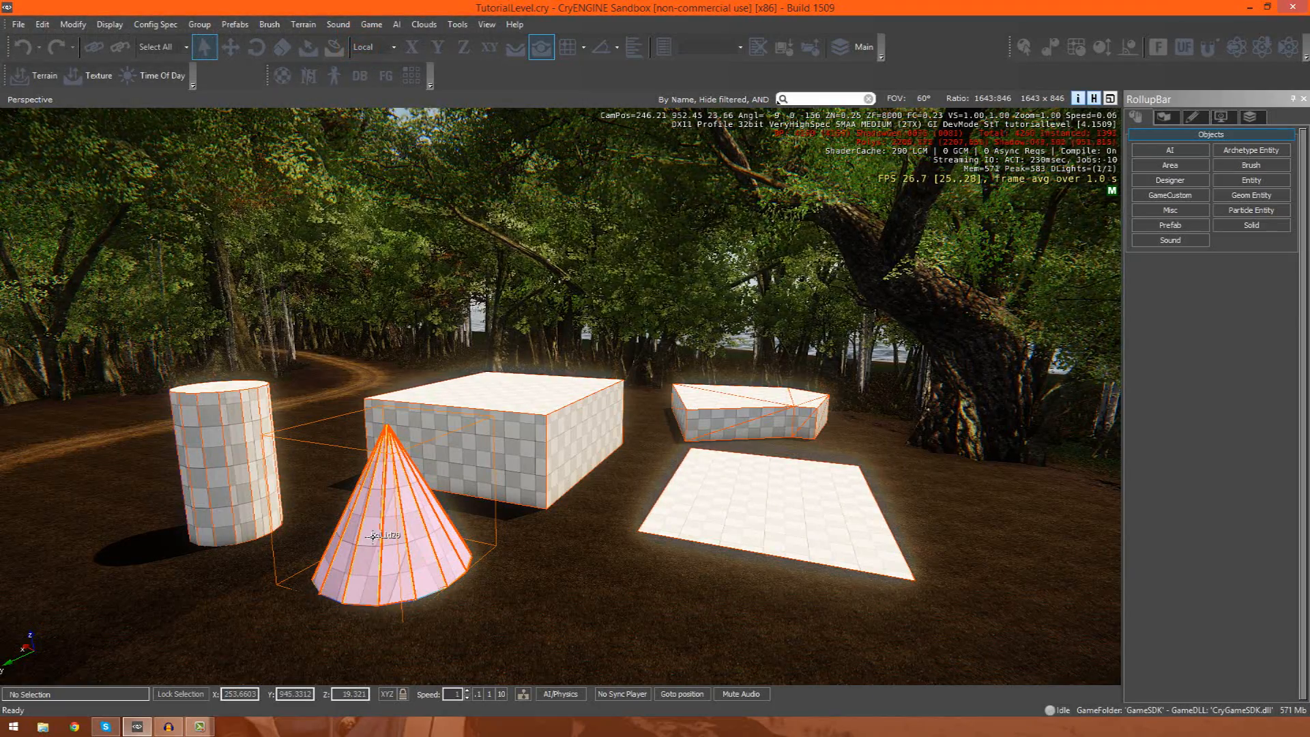
# Step: Look over the sample solids in the forest clearing, including the box, plane, cone and cylinder
pyautogui.moveTo(361, 538); pyautogui.dragTo(327, 565, button='right')
pyautogui.press('s')
pyautogui.press('w')
pyautogui.press('s')
pyautogui.press('w')
pyautogui.press('s')
pyautogui.click(593, 458)
pyautogui.click(853, 519)
pyautogui.click(497, 539)
pyautogui.click(389, 475)
pyautogui.press('w')
pyautogui.moveTo(389, 475)
pyautogui.mouseDown(button='right')
pyautogui.moveTo(437, 478)
pyautogui.moveTo(386, 471)
pyautogui.mouseUp(button='right')
pyautogui.press('s')
pyautogui.press('w')
pyautogui.press('s')
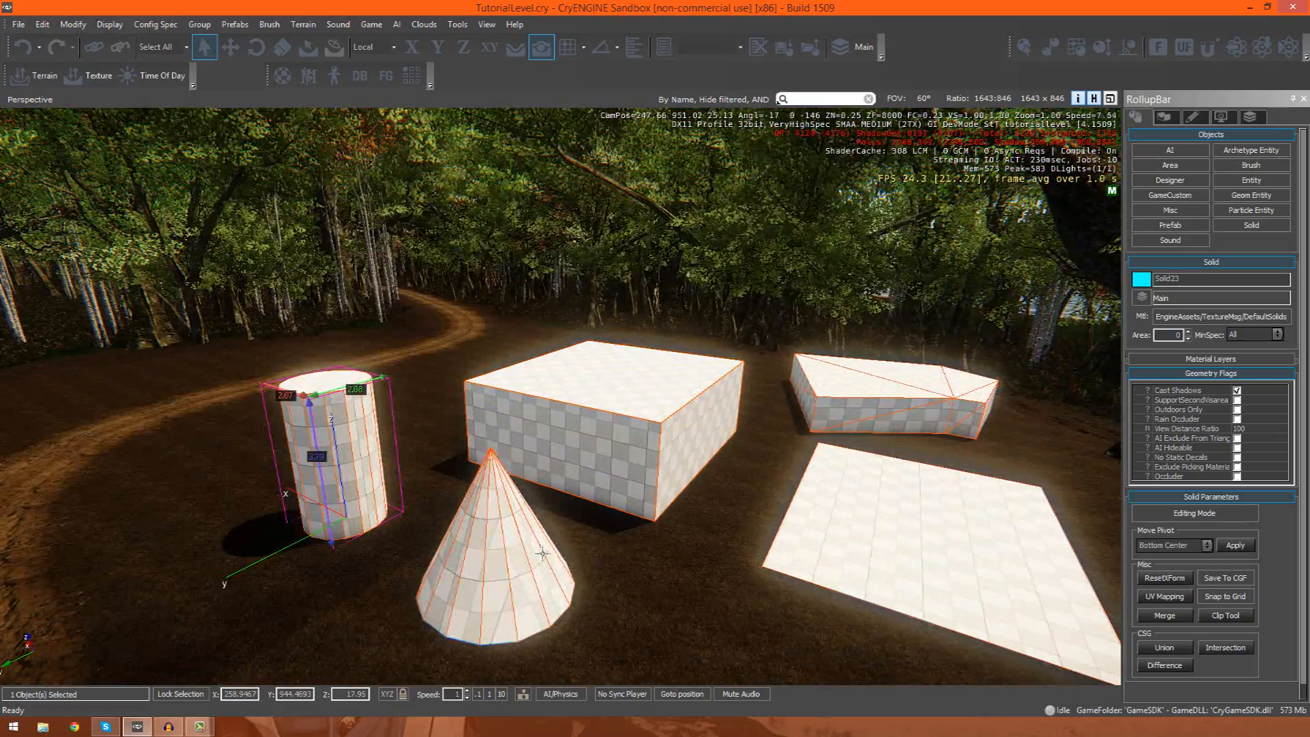
# Step: Select the sample cone, cylinder, box and plane in turn and examine their dimensions and solid properties
pyautogui.click(487, 539)
pyautogui.click(391, 516)
pyautogui.click(572, 474)
pyautogui.click(853, 566)
pyautogui.click(497, 546)
pyautogui.click(374, 530)
pyautogui.moveTo(565, 551); pyautogui.dragTo(744, 573, button='right')
pyautogui.press('w')
pyautogui.moveTo(337, 538); pyautogui.dragTo(587, 518, button='right')
pyautogui.press('w')
pyautogui.click(382, 481)
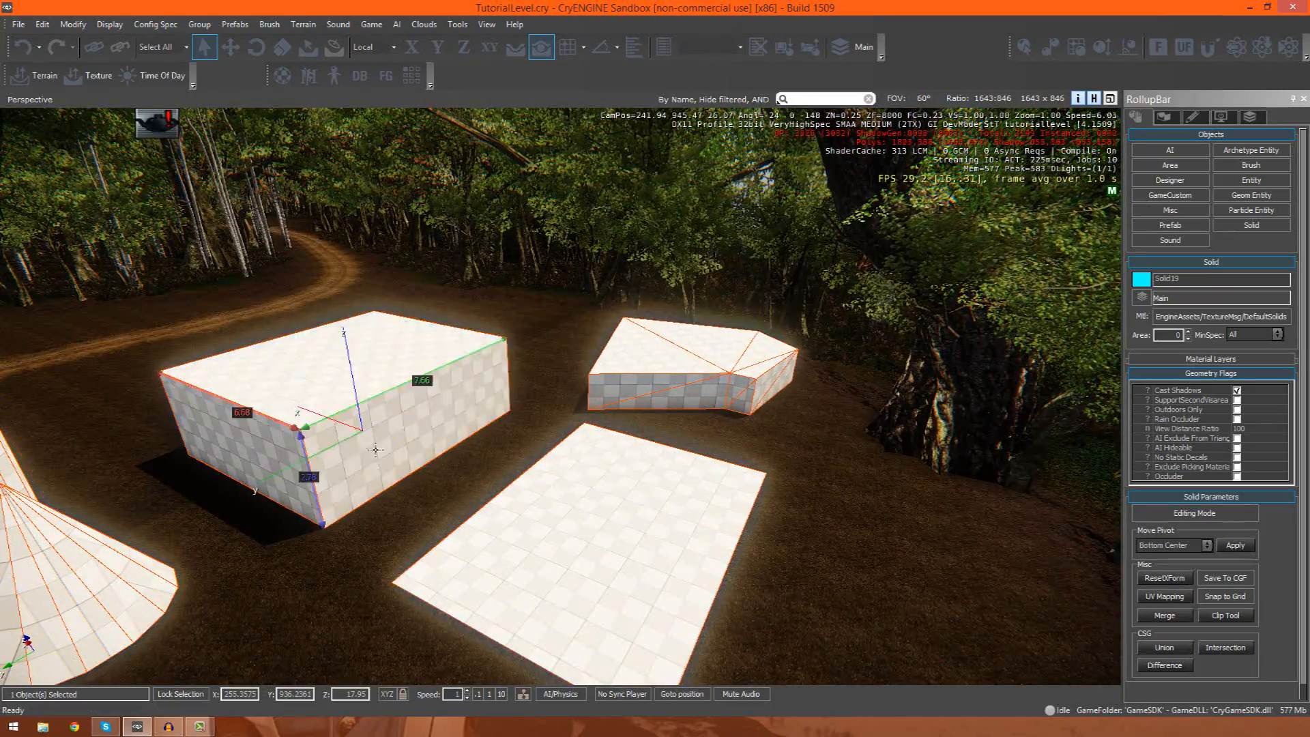
pyautogui.click(459, 477)
pyautogui.press('a')
pyautogui.moveTo(462, 478)
pyautogui.mouseDown(button='right')
pyautogui.moveTo(444, 468)
pyautogui.moveTo(479, 485)
pyautogui.mouseUp(button='right')
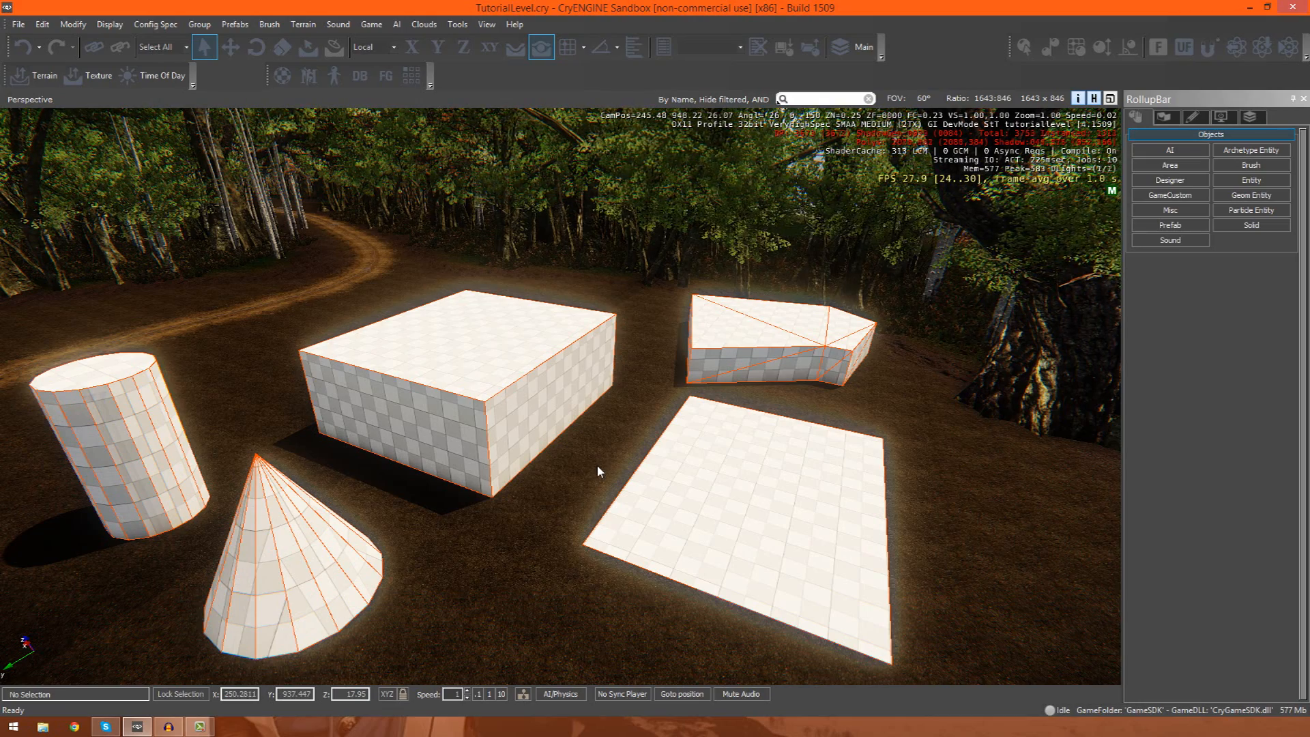
pyautogui.moveTo(588, 465); pyautogui.dragTo(585, 479, button='right')
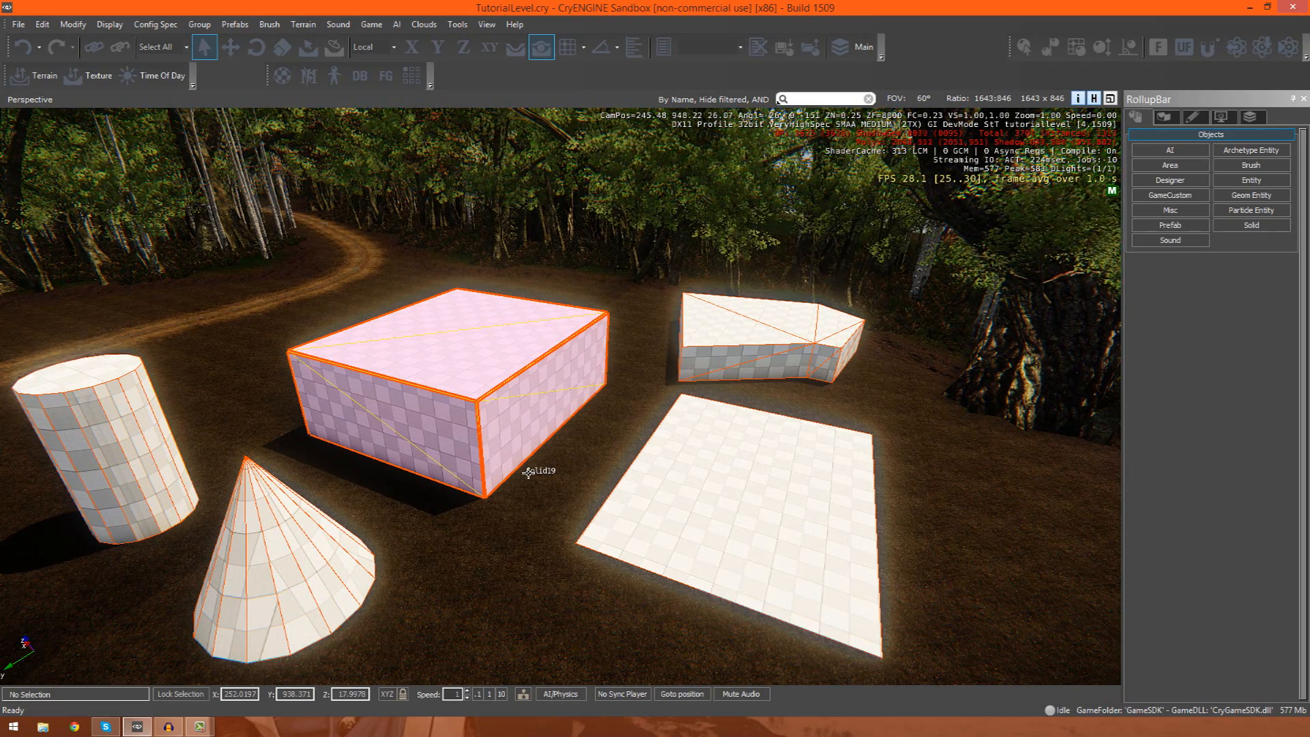
pyautogui.press('w')
pyautogui.moveTo(554, 488); pyautogui.dragTo(539, 484, button='right')
pyautogui.press('s')
pyautogui.press('d')
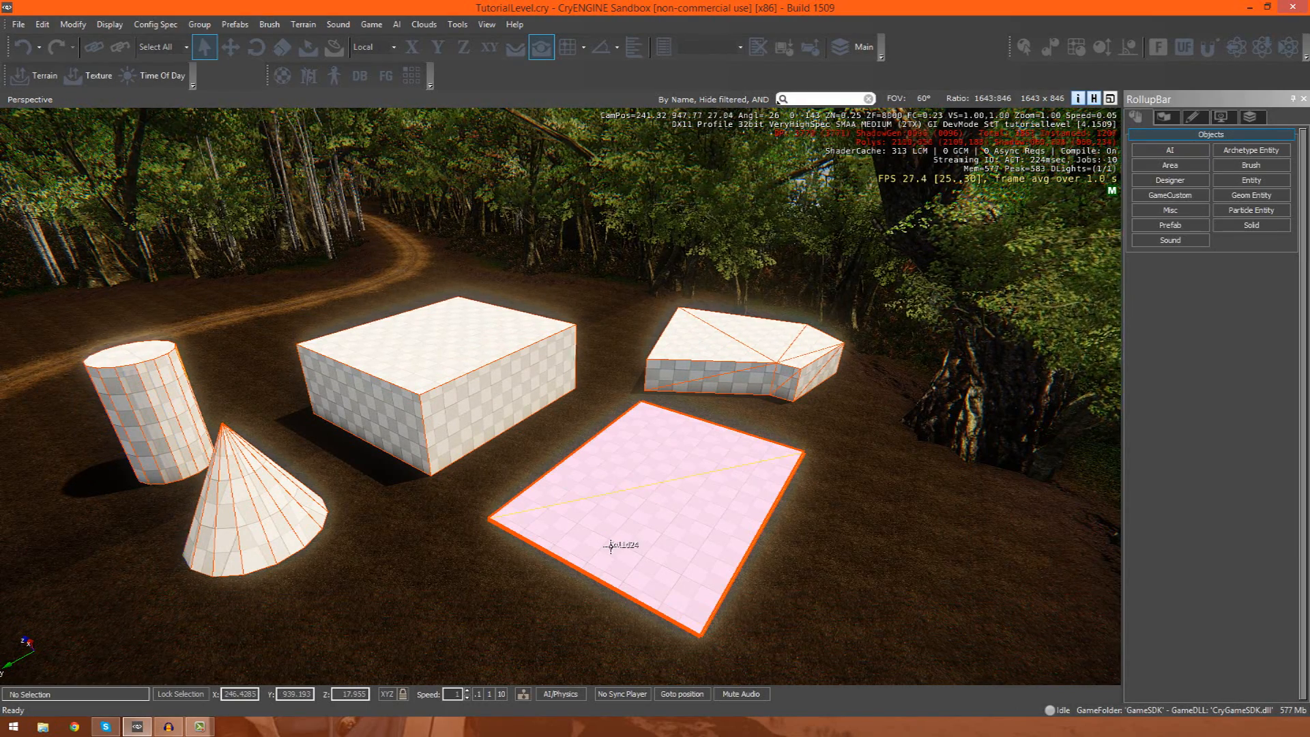
pyautogui.press('w')
pyautogui.moveTo(610, 546); pyautogui.dragTo(602, 538, button='right')
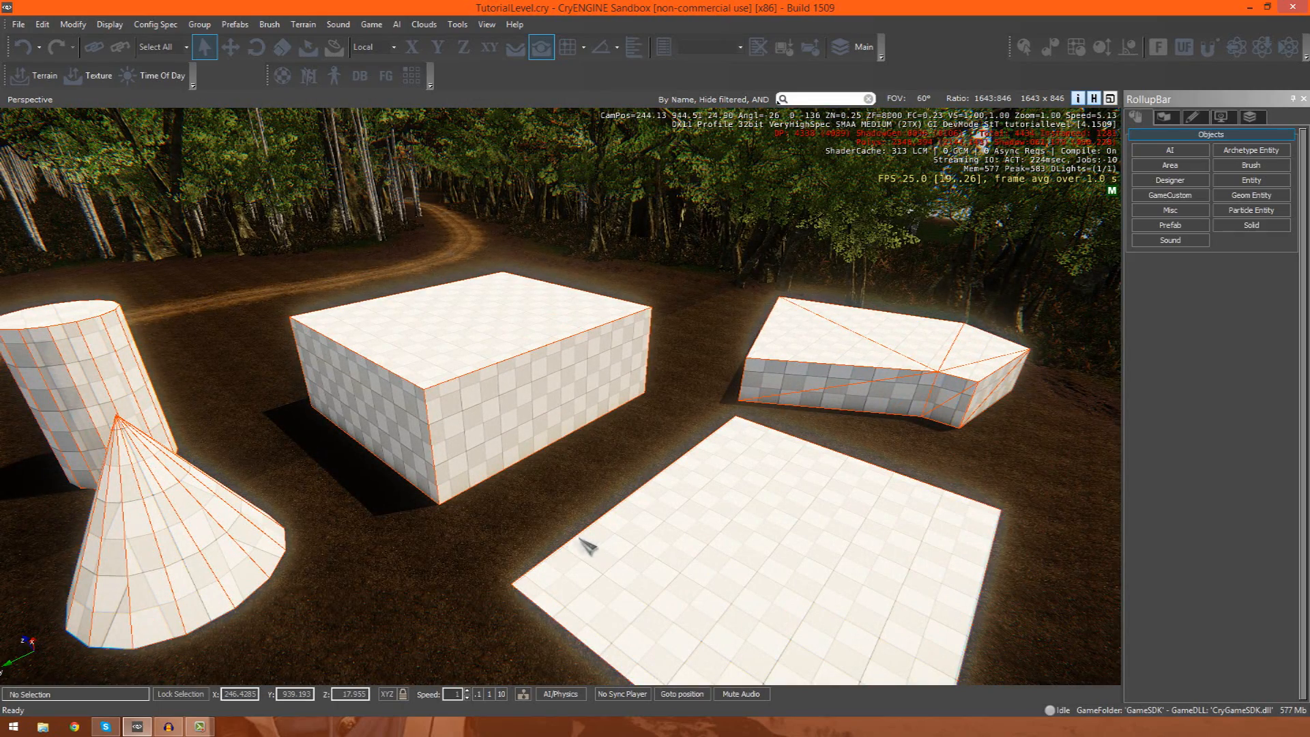
# Step: Play the level in game mode, walk and jump around the sample solids, and return to the editor
pyautogui.hotkey('ctrl', 'g')
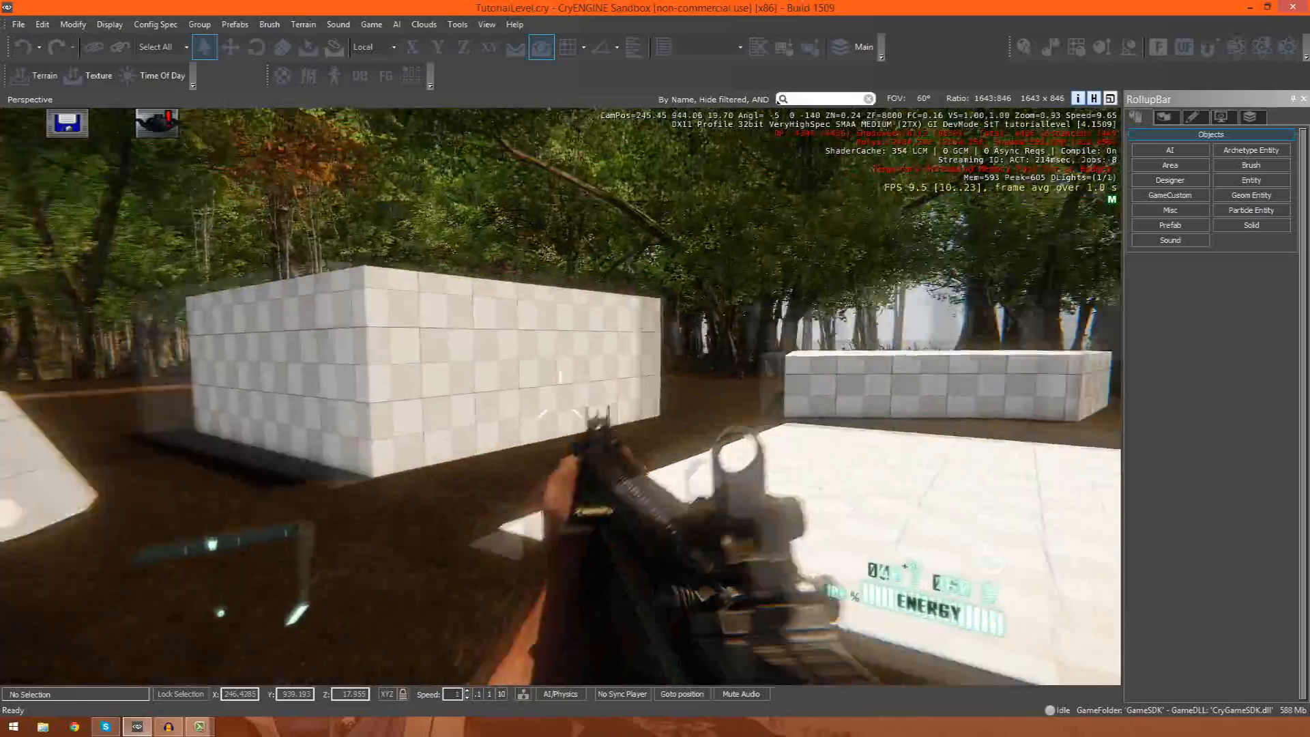
pyautogui.press('w')
pyautogui.press('space')
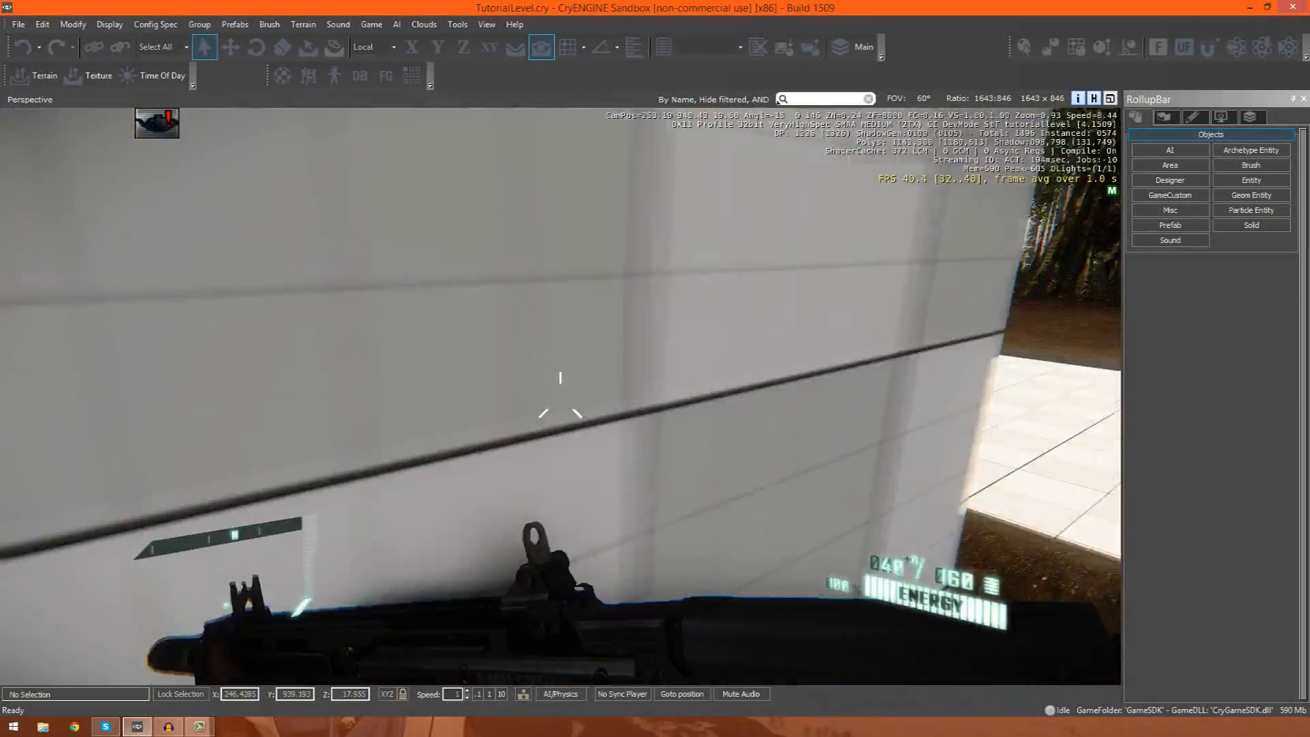
pyautogui.press('w')
pyautogui.press('space')
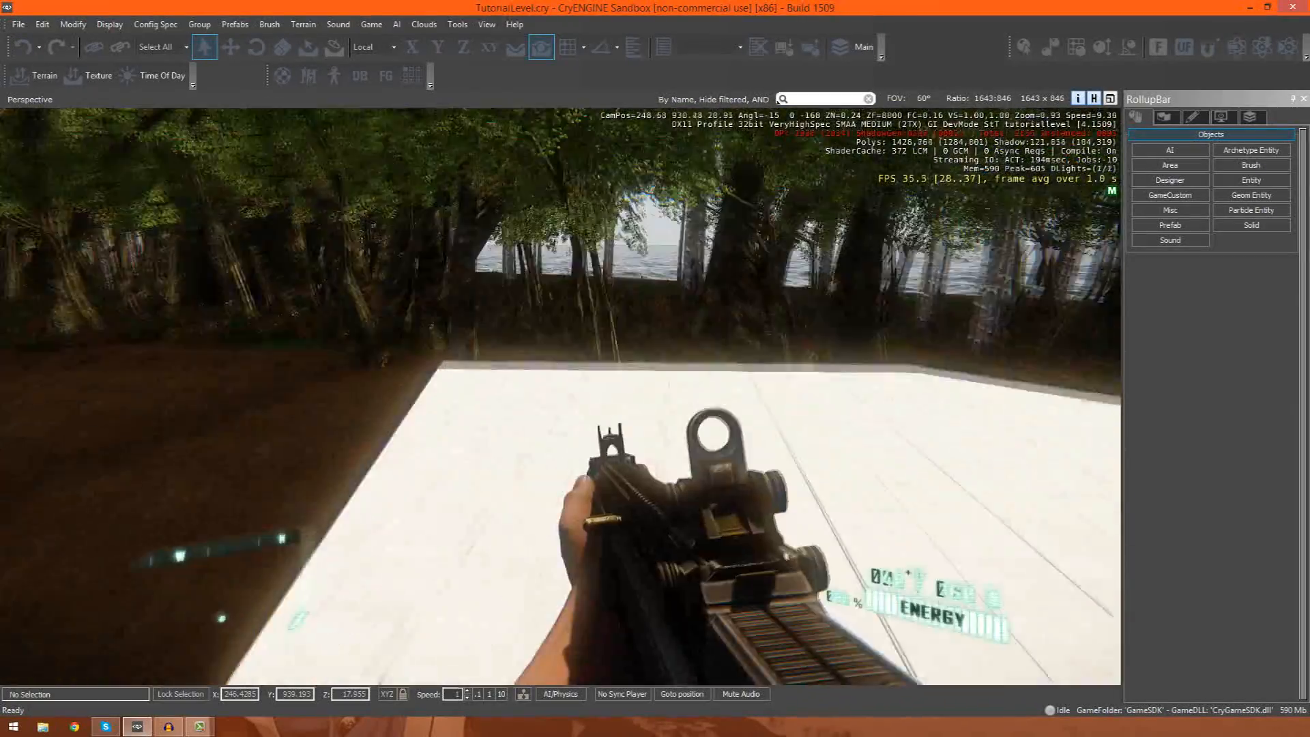
pyautogui.press('Escape')
# Step: Find an empty clearing beside the dirt road with open ground for new solids
pyautogui.press('s')
pyautogui.moveTo(788, 500); pyautogui.dragTo(782, 500, button='right')
pyautogui.press('w')
pyautogui.press('s')
pyautogui.moveTo(971, 392); pyautogui.dragTo(973, 392, button='right')
pyautogui.press('w')
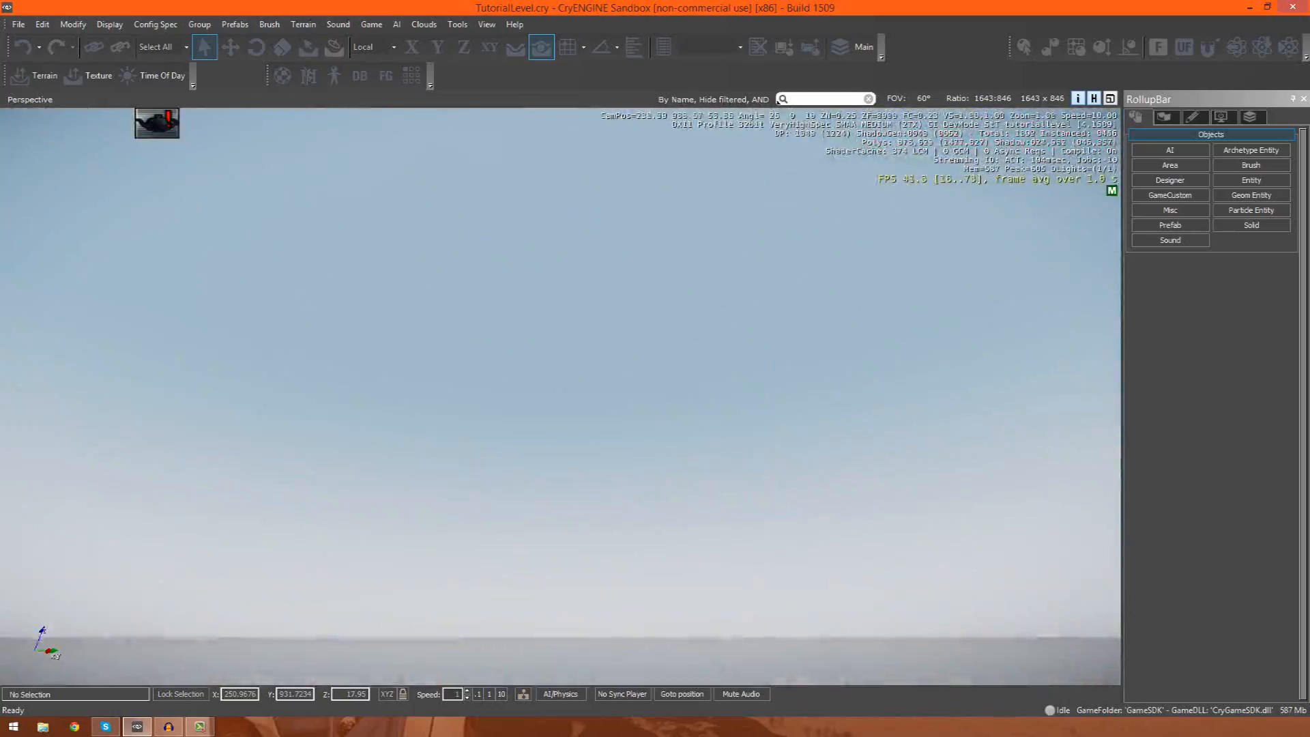
pyautogui.press('w')
pyautogui.moveTo(713, 413); pyautogui.dragTo(713, 413, button='right')
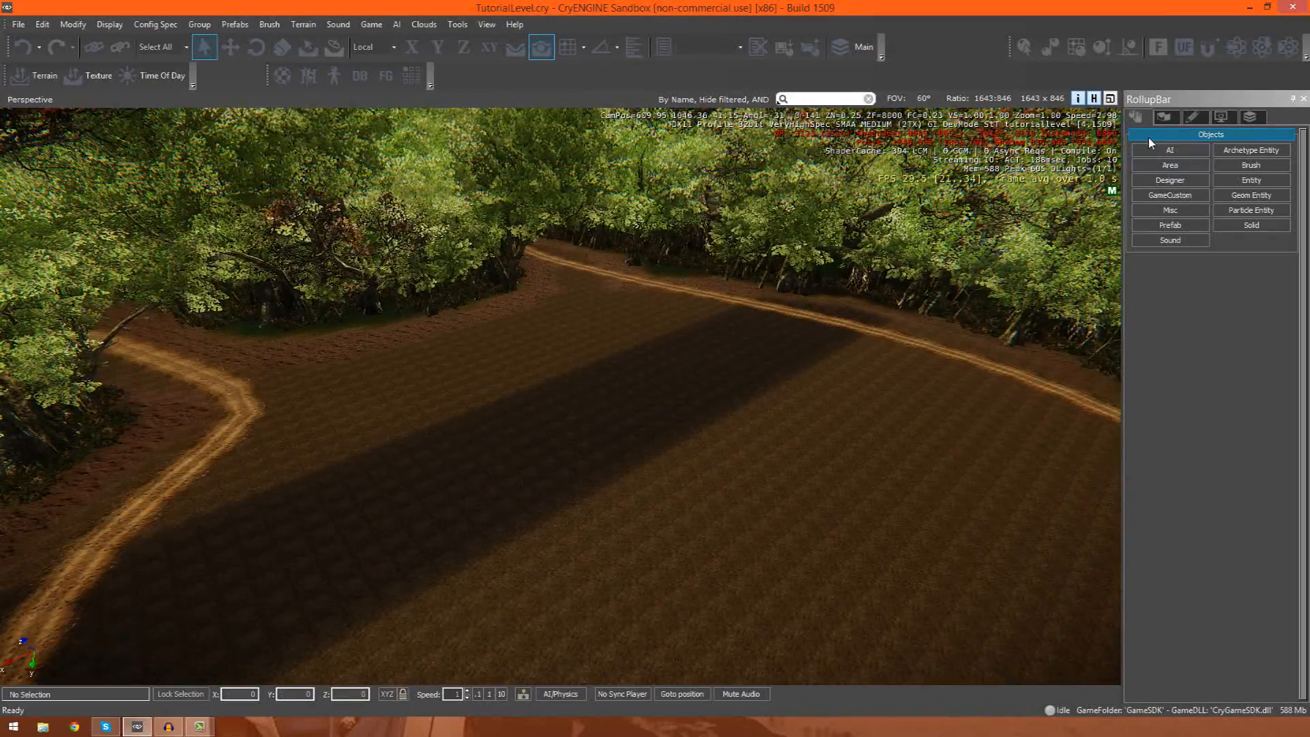
# Step: Create a box solid with a base of about 17 by 16 on the open ground by the dirt road
pyautogui.click(1250, 181)
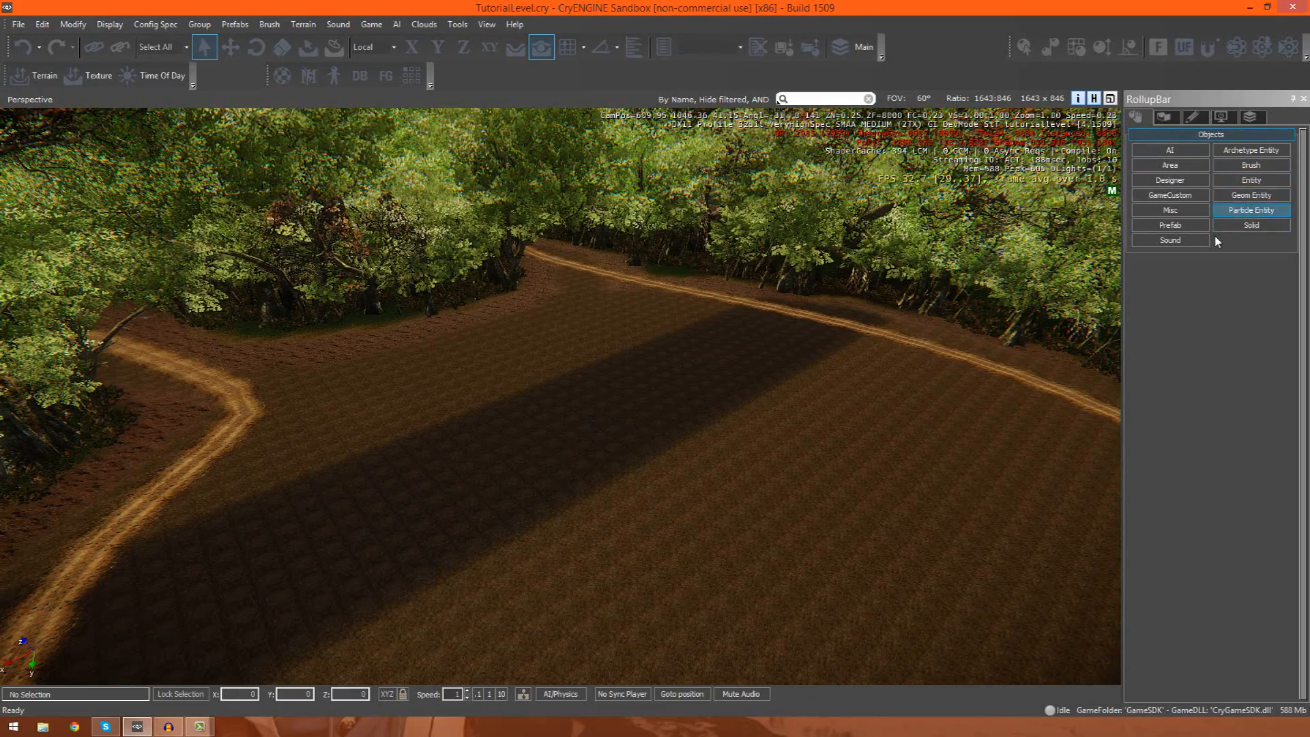
pyautogui.click(1244, 224)
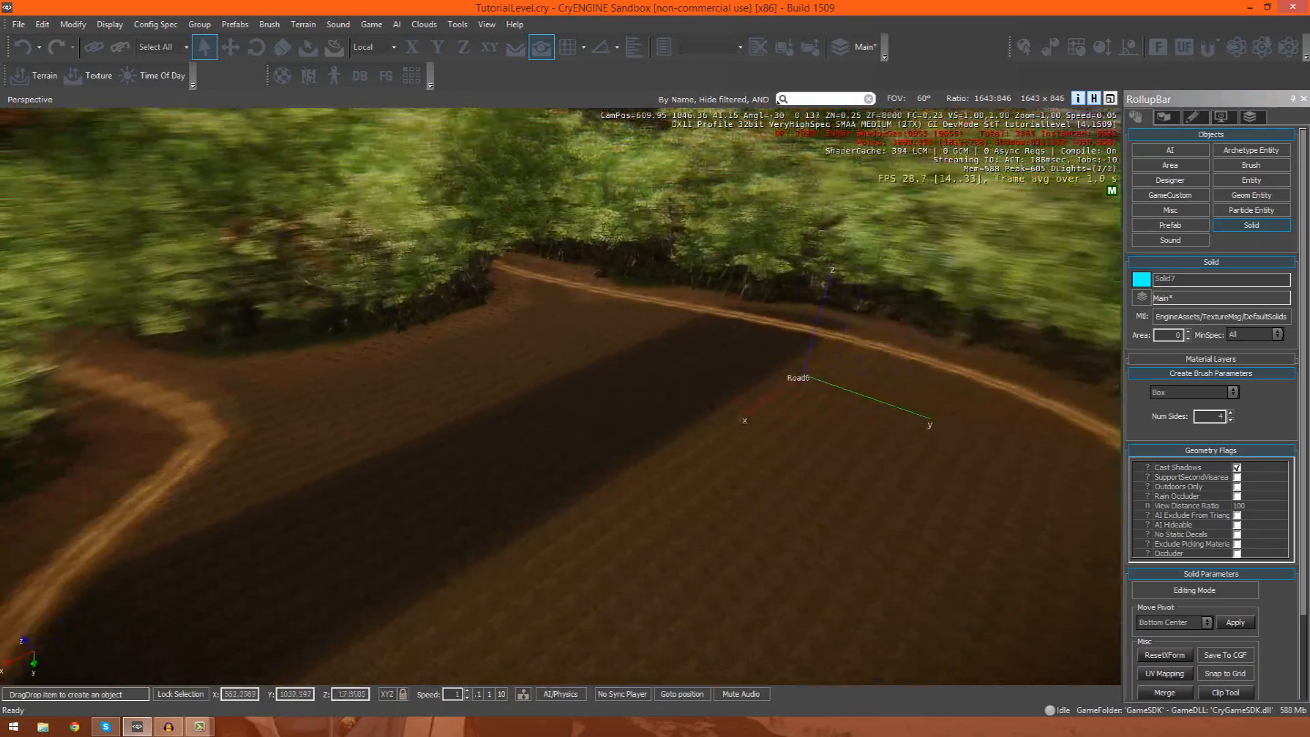
pyautogui.press('d')
pyautogui.moveTo(806, 376); pyautogui.dragTo(795, 372, button='right')
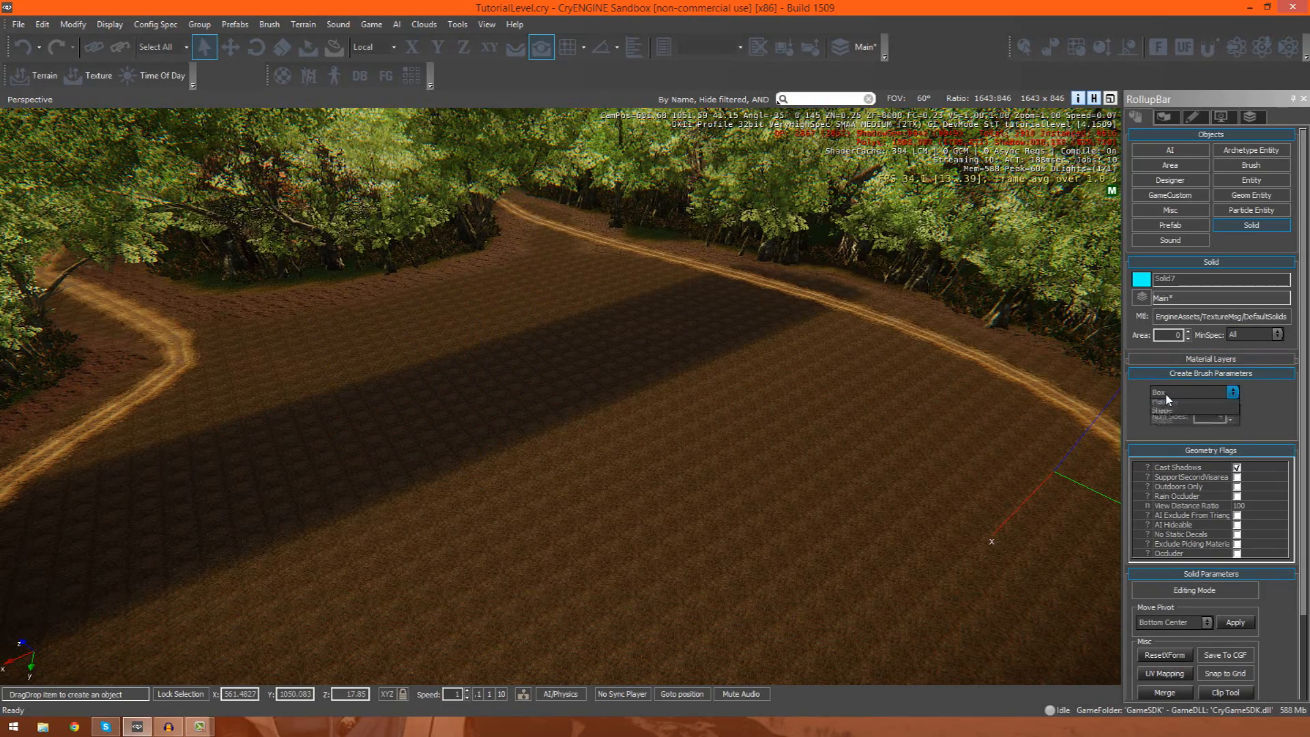
pyautogui.click(1166, 395)
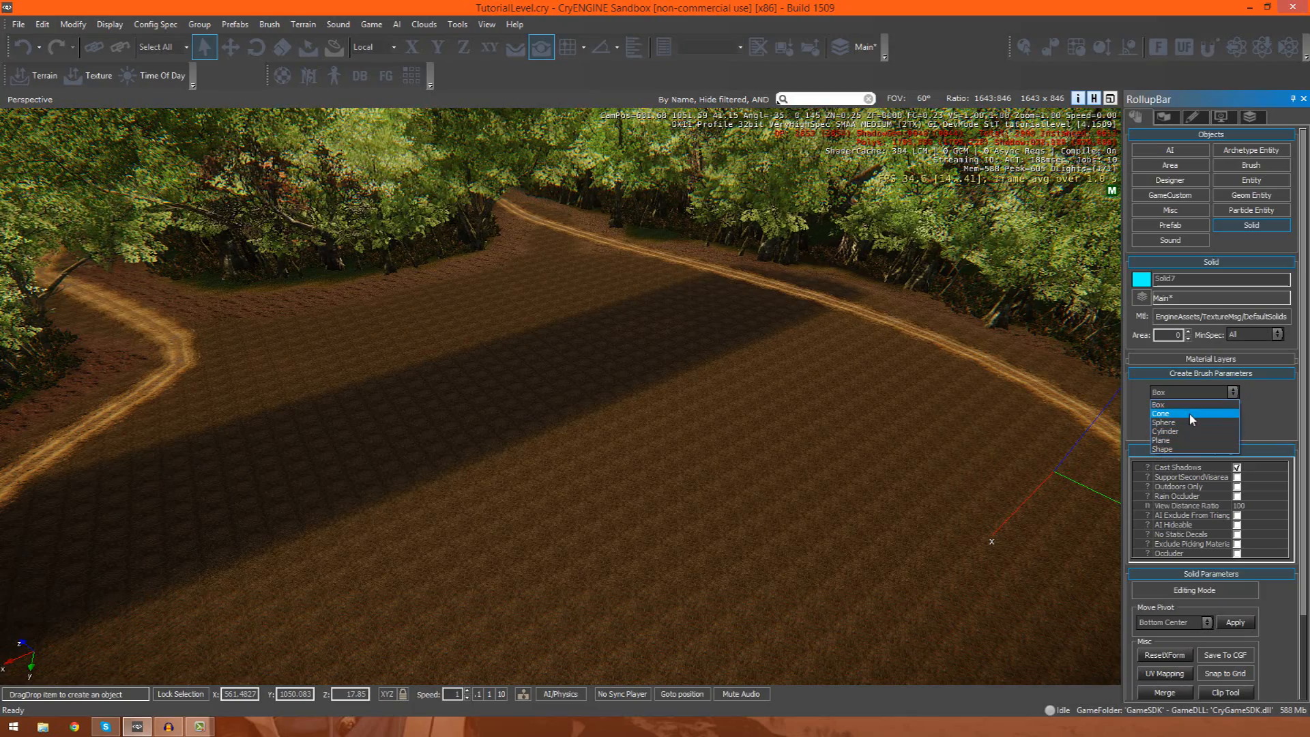
pyautogui.click(1172, 407)
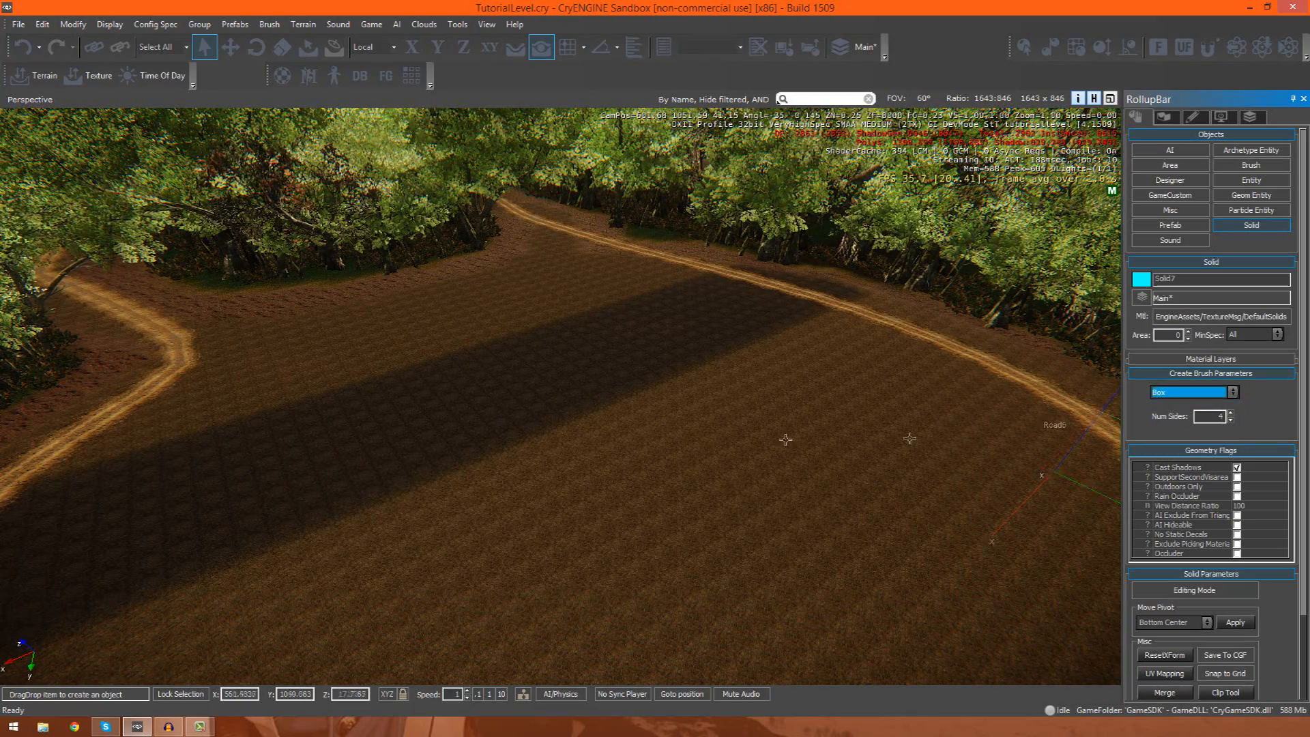
pyautogui.moveTo(592, 412); pyautogui.dragTo(539, 440, button='right')
pyautogui.press('s')
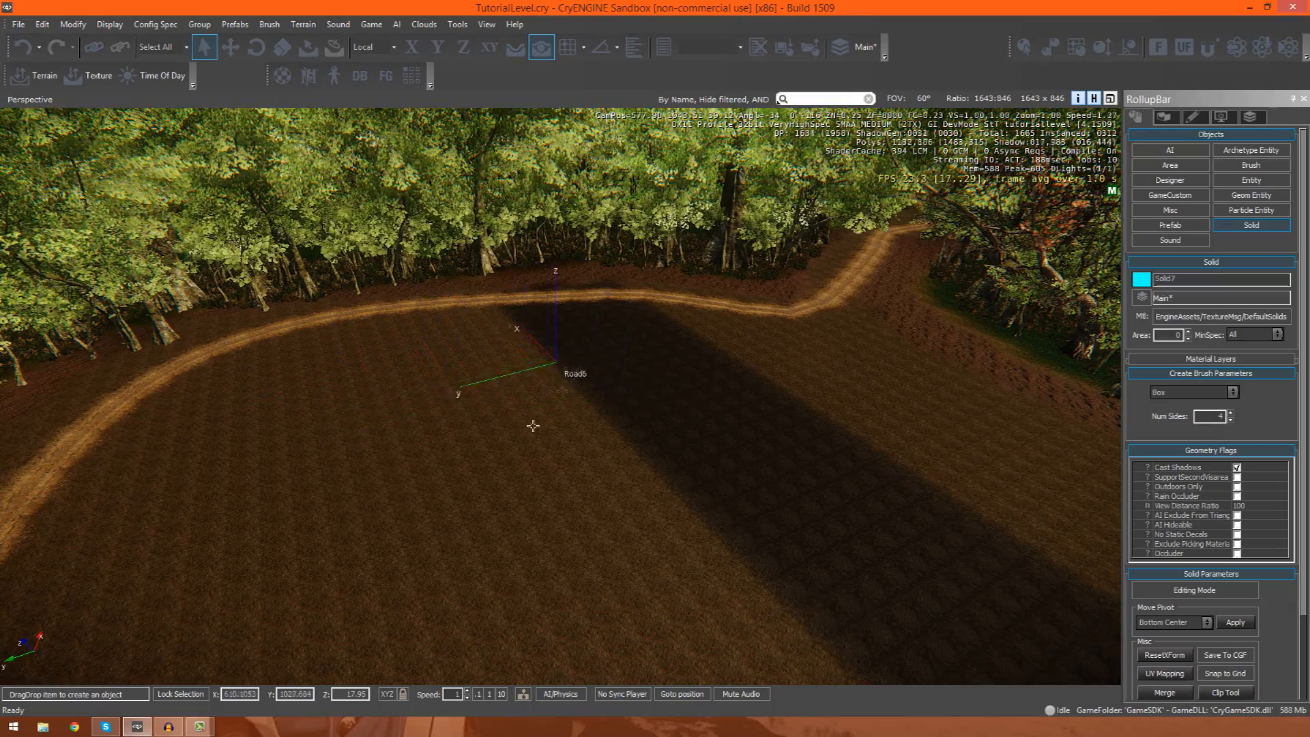
pyautogui.moveTo(402, 369)
pyautogui.mouseDown(button='right')
pyautogui.moveTo(395, 382)
pyautogui.moveTo(383, 360)
pyautogui.mouseUp(button='right')
pyautogui.press('s')
pyautogui.moveTo(345, 319); pyautogui.dragTo(484, 382)
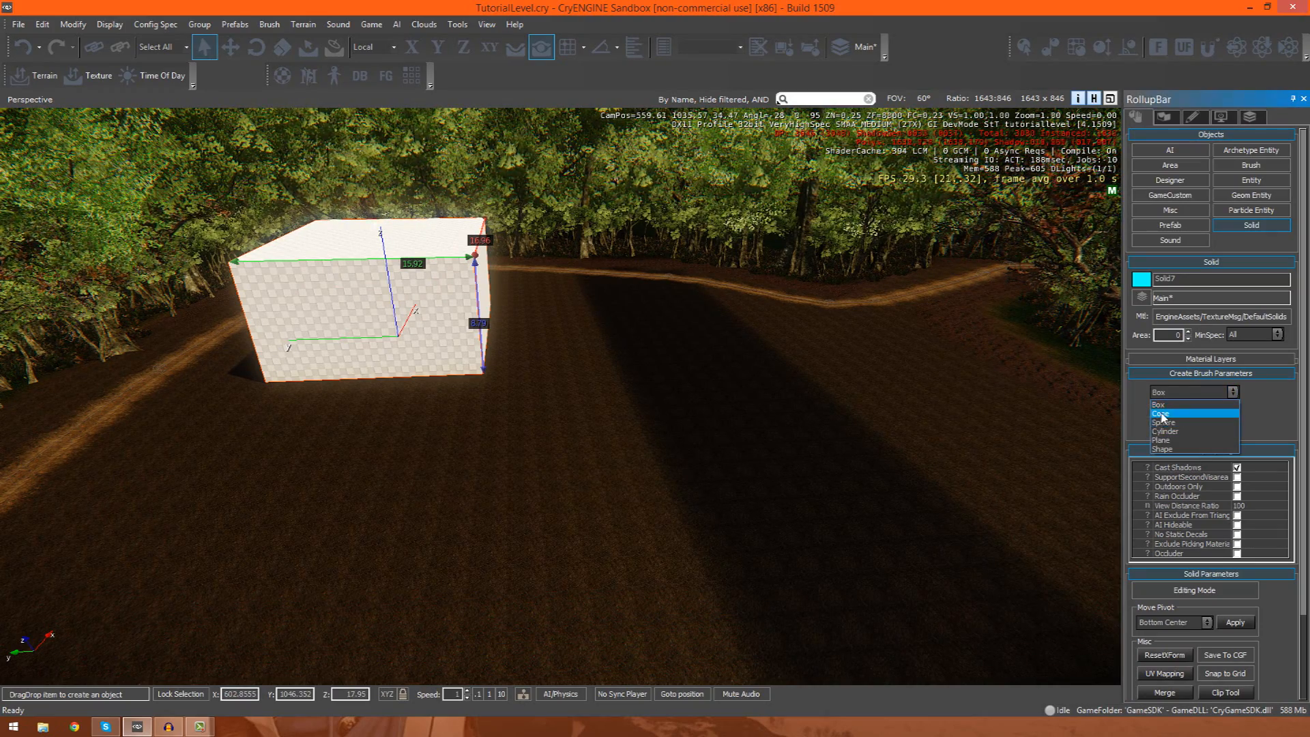
# Step: Create a four-sided cone solid about 14.7 wide on the open ground near the box
pyautogui.click(1158, 414)
pyautogui.moveTo(614, 393); pyautogui.dragTo(534, 388, button='right')
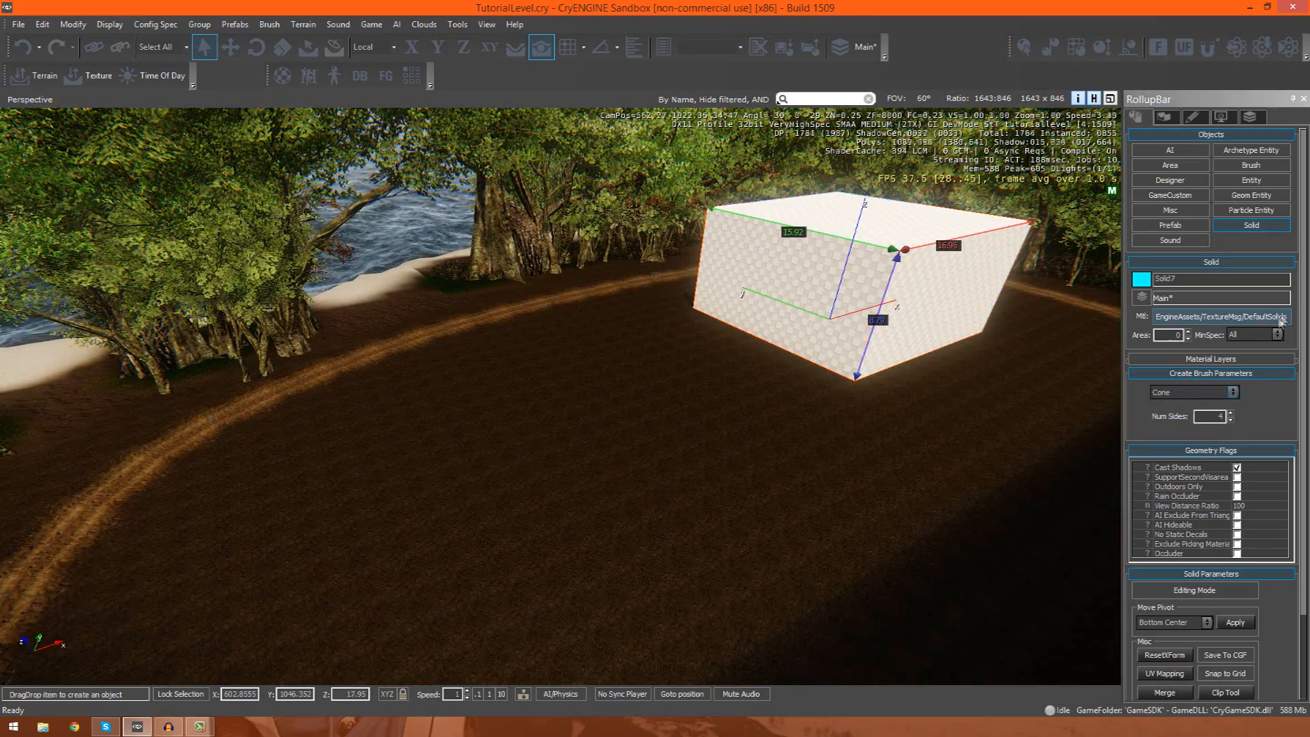
pyautogui.moveTo(443, 406); pyautogui.dragTo(676, 472)
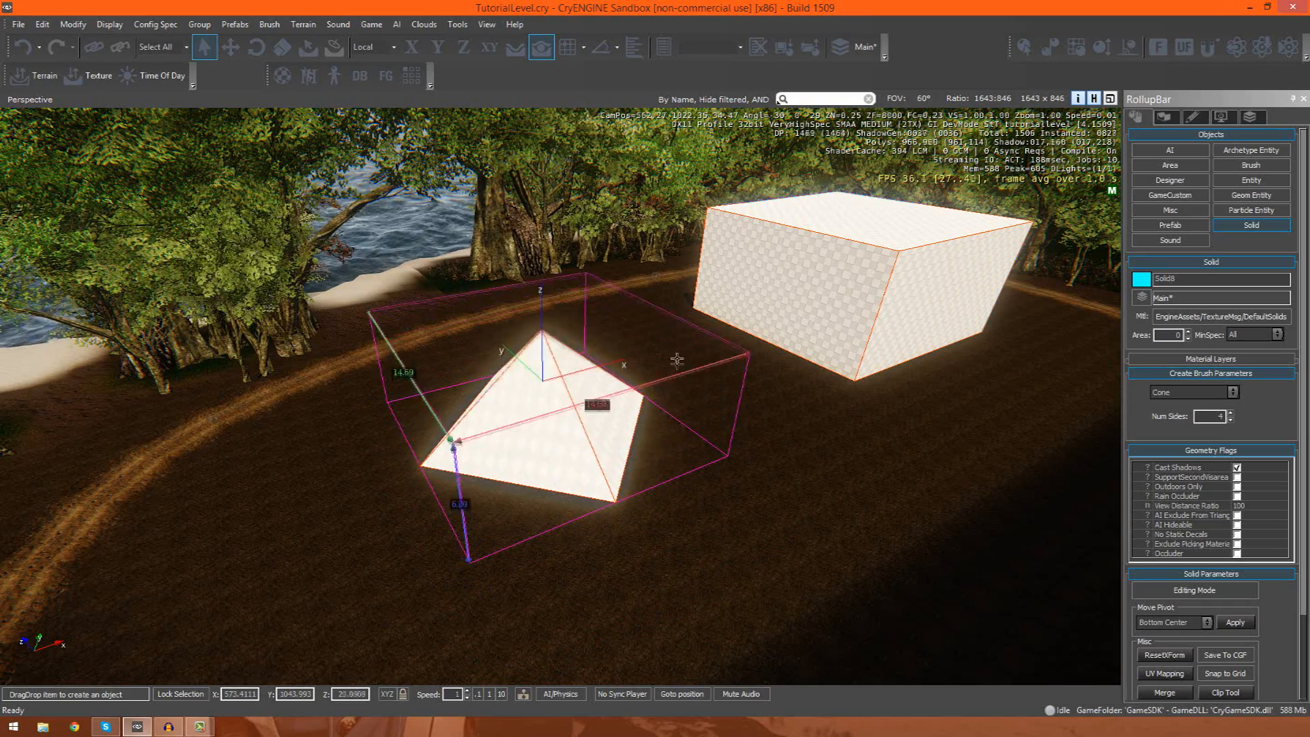
pyautogui.click(626, 314)
# Step: Create a four-sided sphere solid about 14.2 across on the ground beside the pyramid
pyautogui.click(1179, 393)
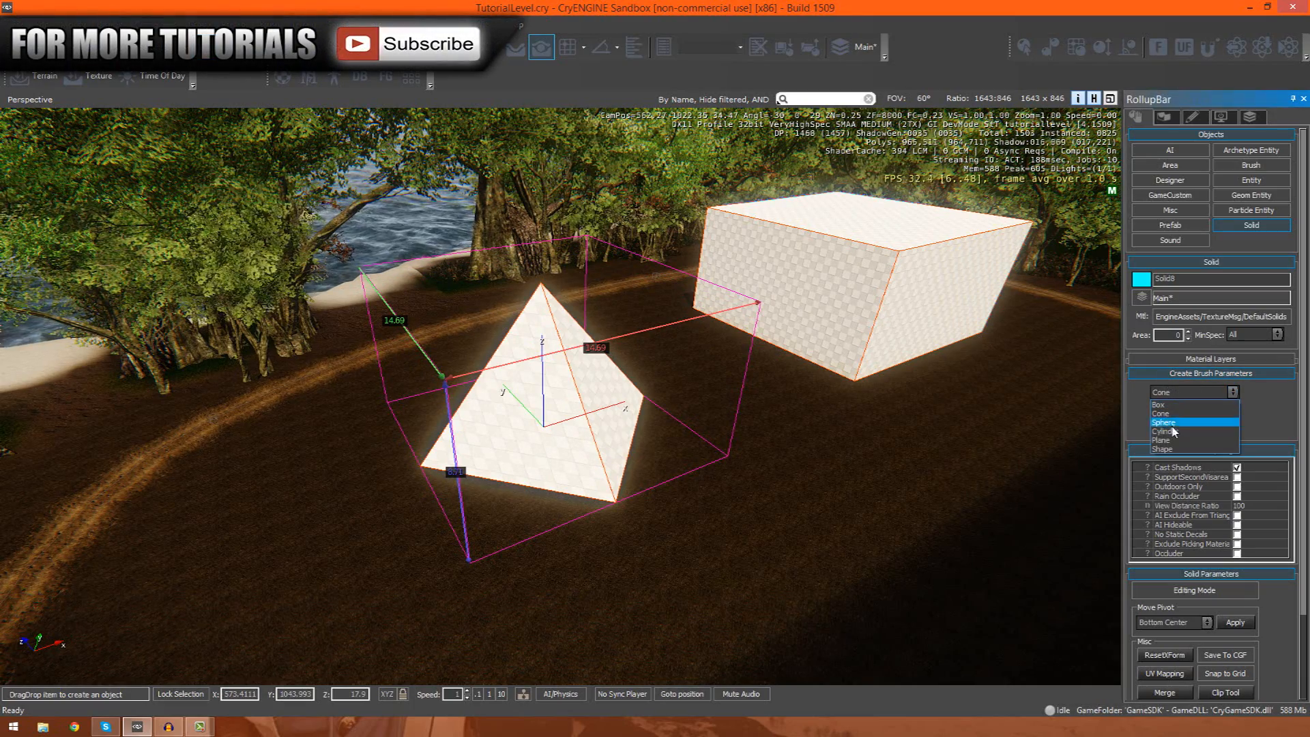
pyautogui.click(1165, 424)
pyautogui.moveTo(587, 421); pyautogui.dragTo(653, 429, button='right')
pyautogui.moveTo(662, 432); pyautogui.dragTo(941, 482)
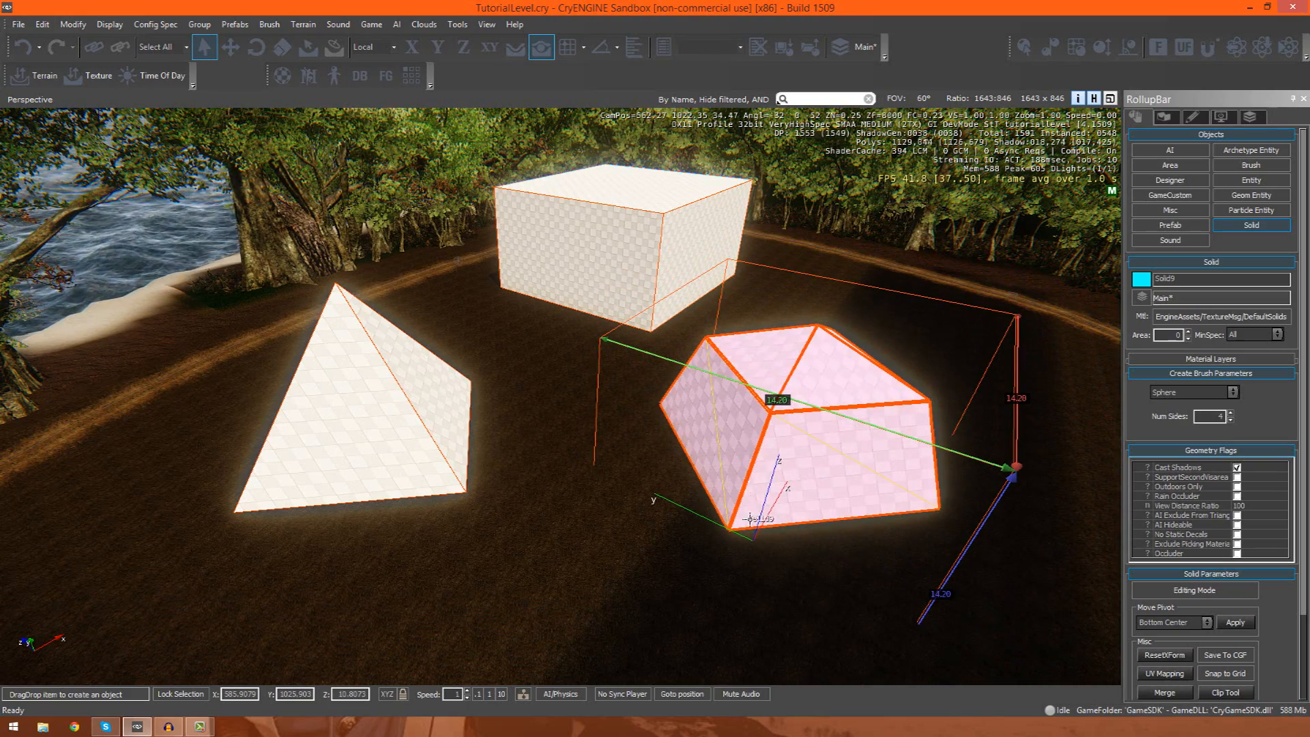
# Step: Raise the four-sided sphere along the Z axis out of the ground and inspect its faceted shape
pyautogui.click(230, 52)
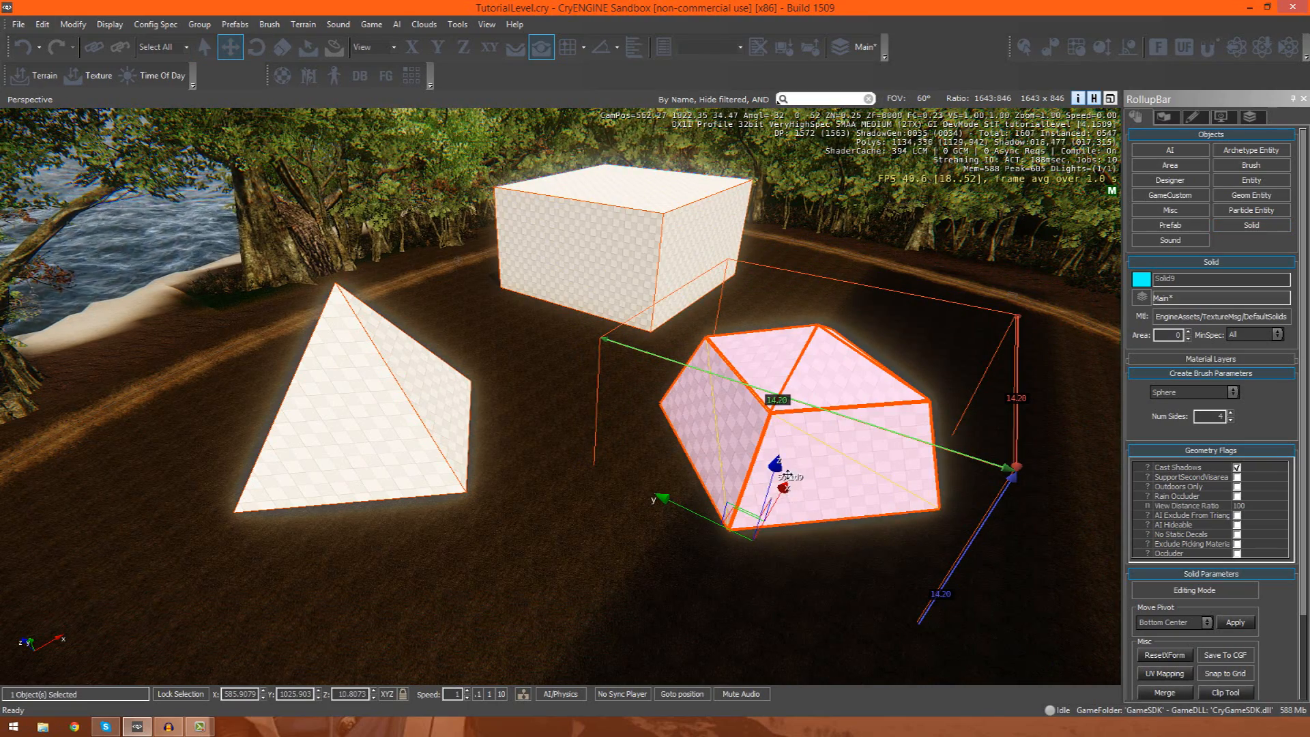
pyautogui.moveTo(785, 470); pyautogui.dragTo(812, 363)
pyautogui.moveTo(812, 362); pyautogui.dragTo(846, 327, button='right')
pyautogui.press('a')
pyautogui.press('d')
pyautogui.press('a')
pyautogui.moveTo(551, 461); pyautogui.dragTo(658, 482, button='right')
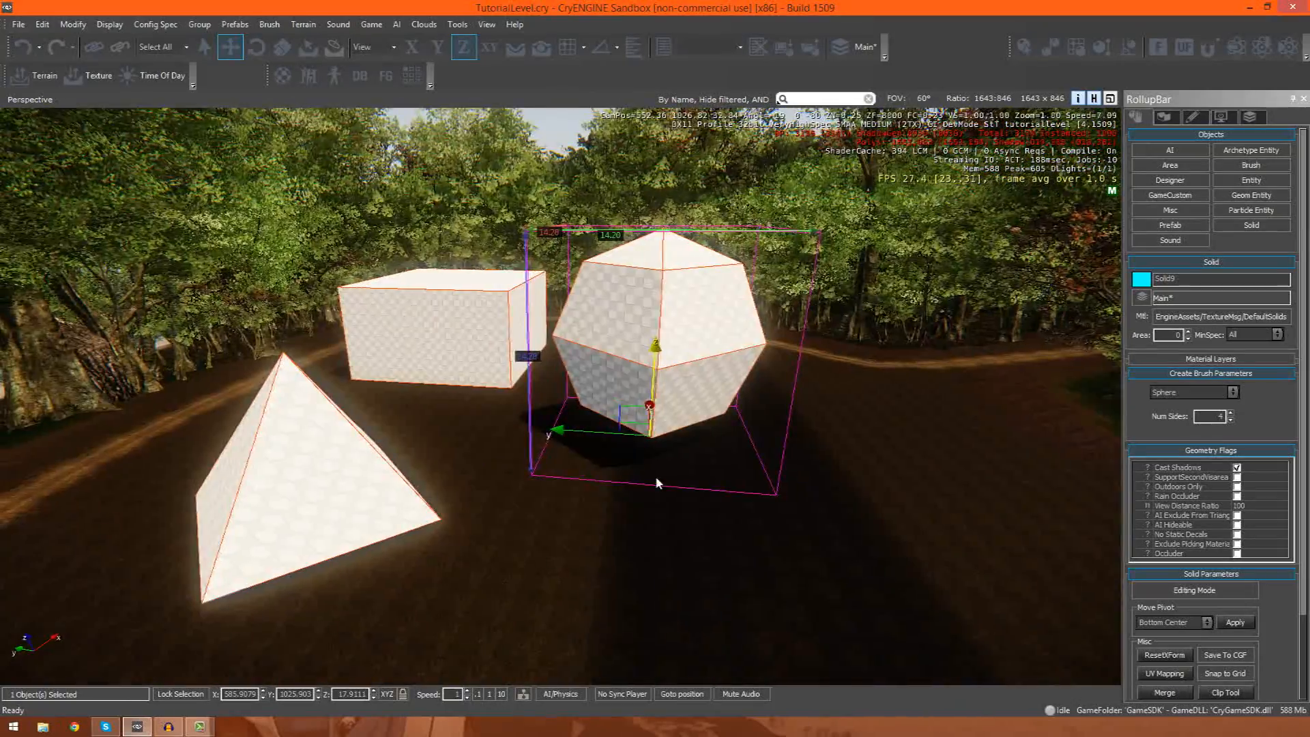
# Step: Delete the four-sided sphere and draw a 15-sided sphere solid about 14.5 across in its place
pyautogui.press('Delete')
pyautogui.press('Return')
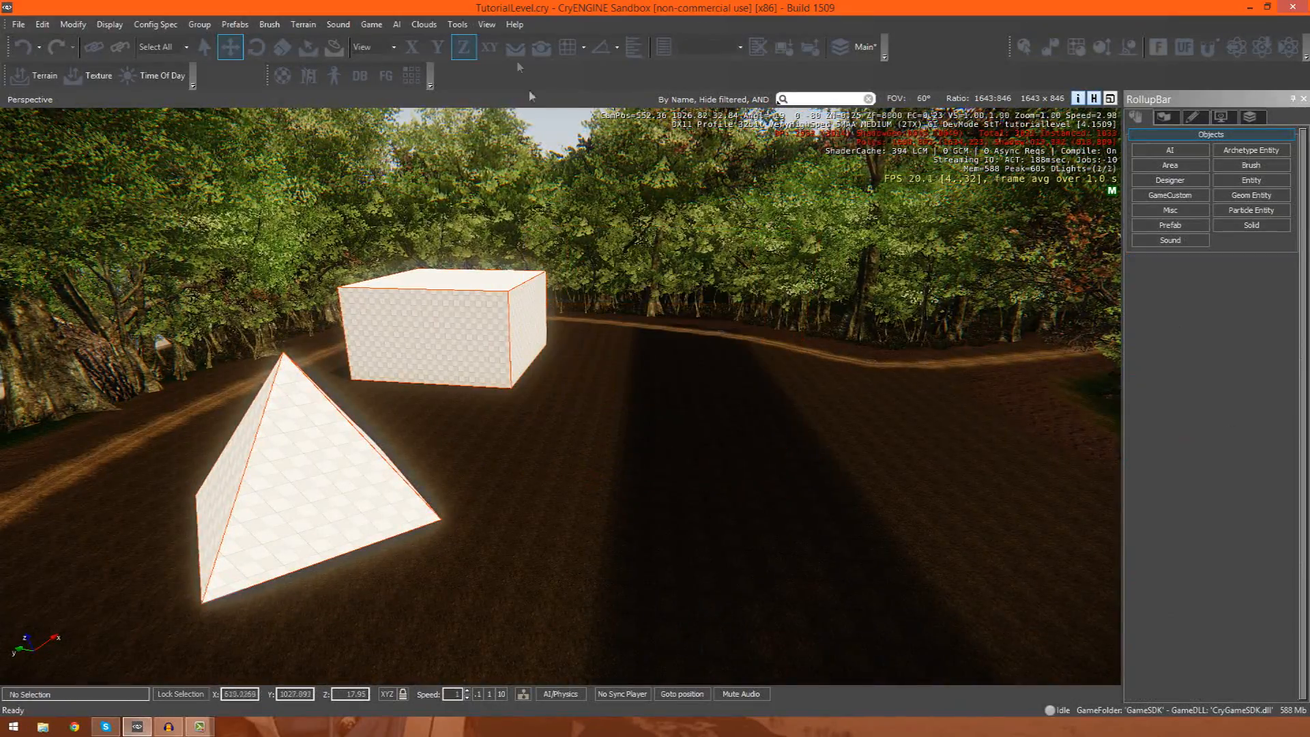
pyautogui.moveTo(763, 484); pyautogui.dragTo(739, 483, button='right')
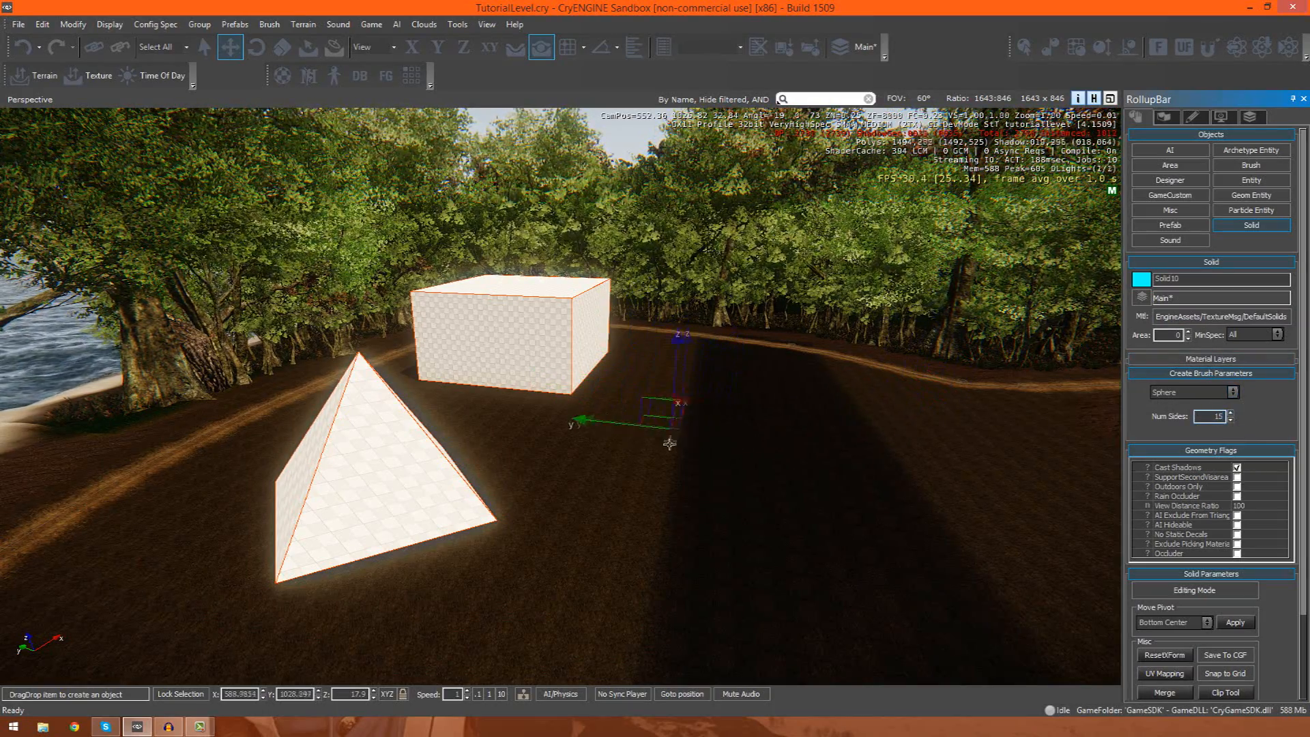
pyautogui.moveTo(573, 447); pyautogui.dragTo(756, 529)
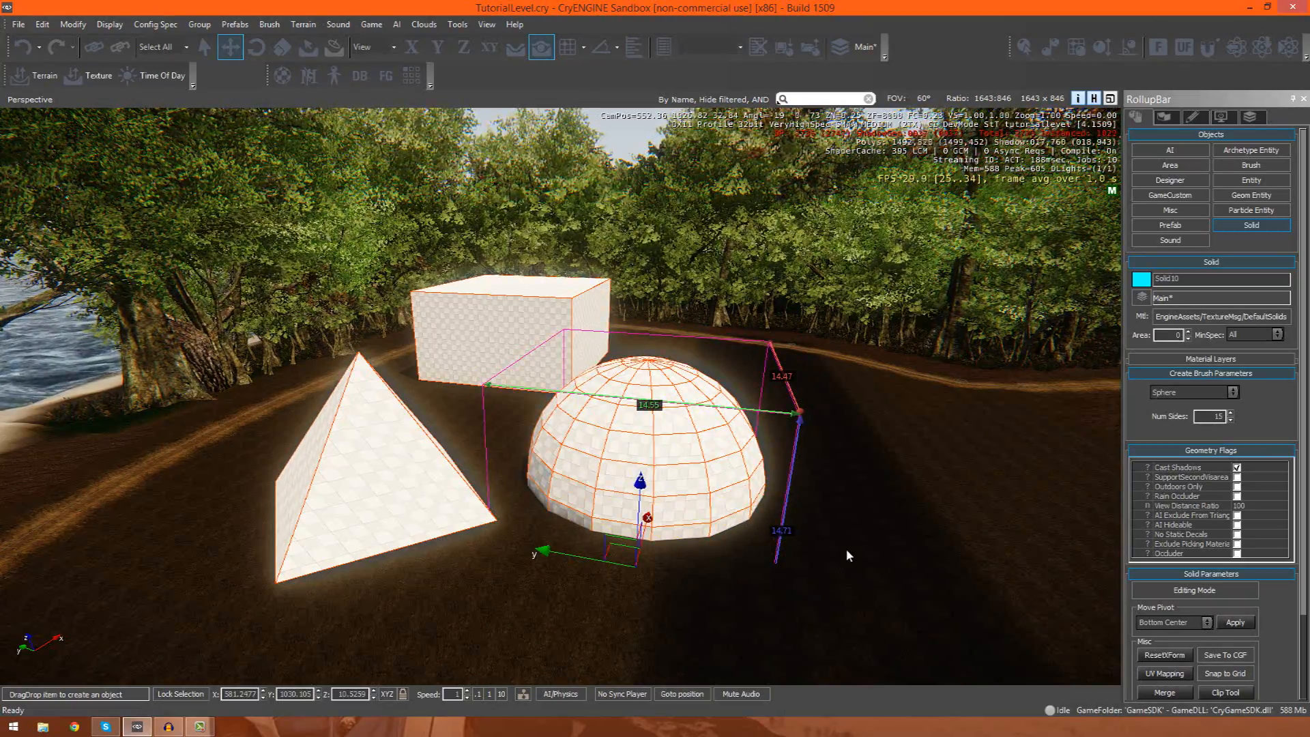
# Step: Check the new dome in game mode, then return to the editor and bring the solids back into view
pyautogui.hotkey('ctrl', 'g')
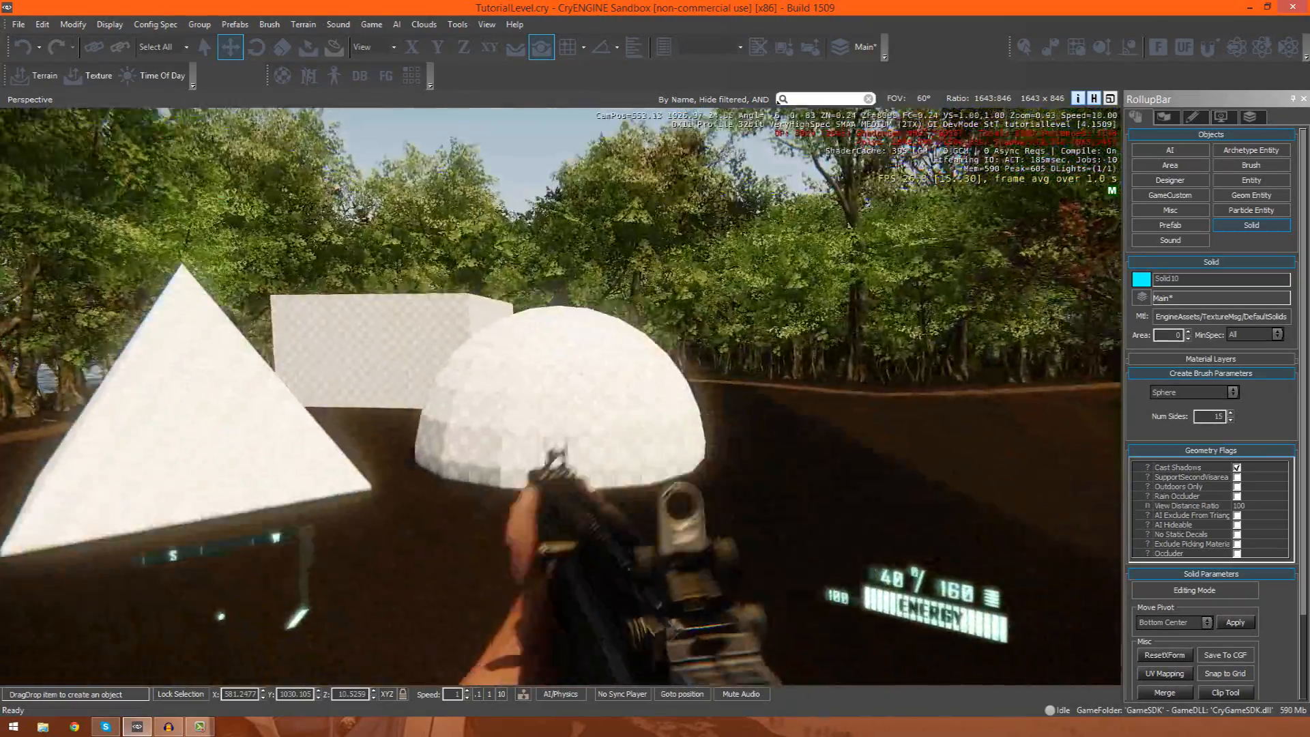
pyautogui.press('Escape')
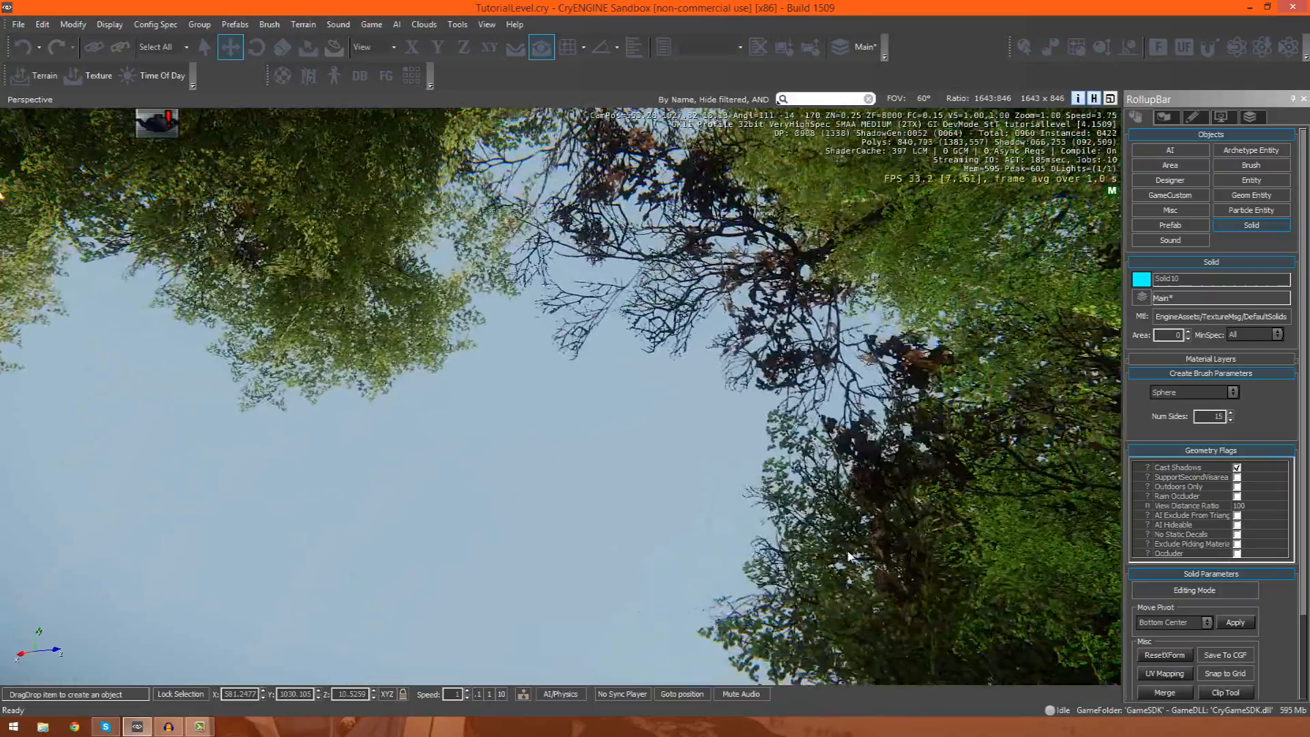
pyautogui.click(1194, 392)
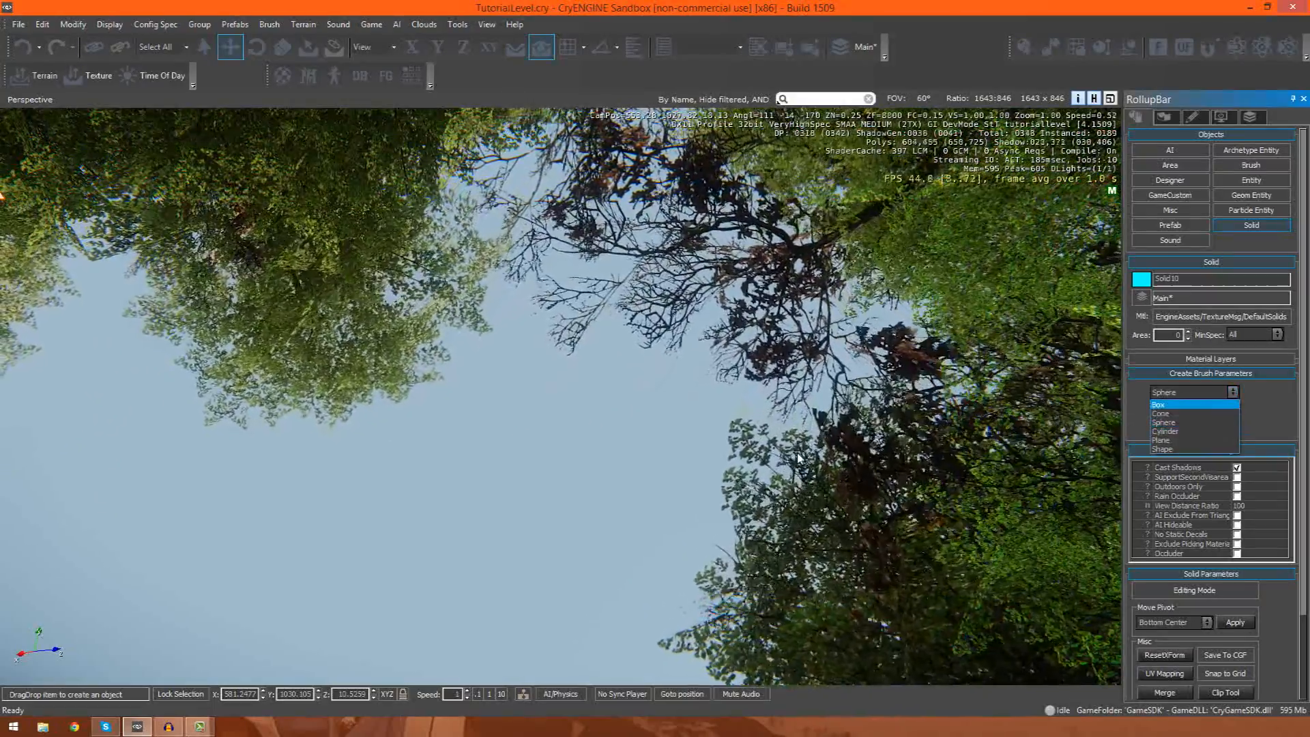
pyautogui.click(684, 479)
pyautogui.moveTo(684, 480); pyautogui.dragTo(958, 355, button='right')
pyautogui.press('w')
pyautogui.moveTo(402, 347); pyautogui.dragTo(390, 334, button='right')
pyautogui.press('d')
pyautogui.press('s')
pyautogui.moveTo(278, 440); pyautogui.dragTo(226, 445, button='right')
# Step: Create a 15-sided cylinder solid on the ground in front of the pyramid and dome
pyautogui.click(1194, 396)
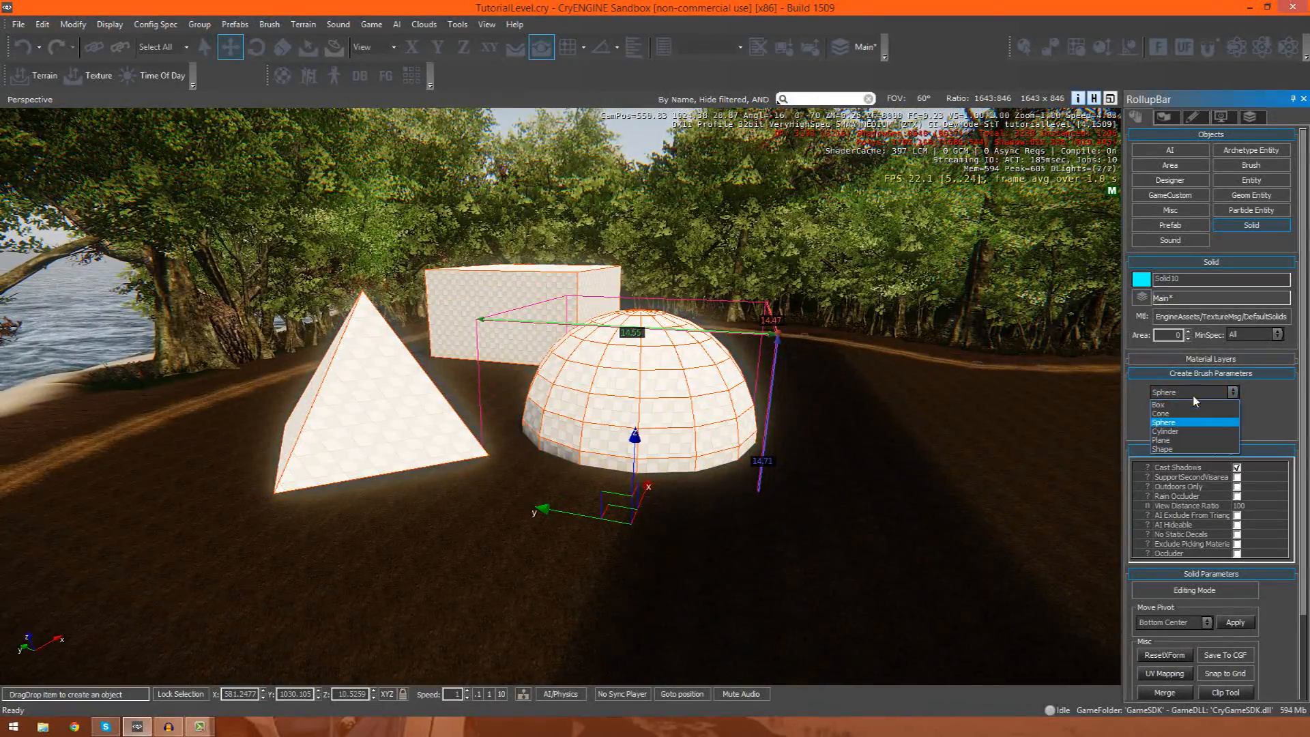
pyautogui.click(1191, 434)
pyautogui.moveTo(449, 573); pyautogui.dragTo(588, 661)
pyautogui.press('w')
pyautogui.press('s')
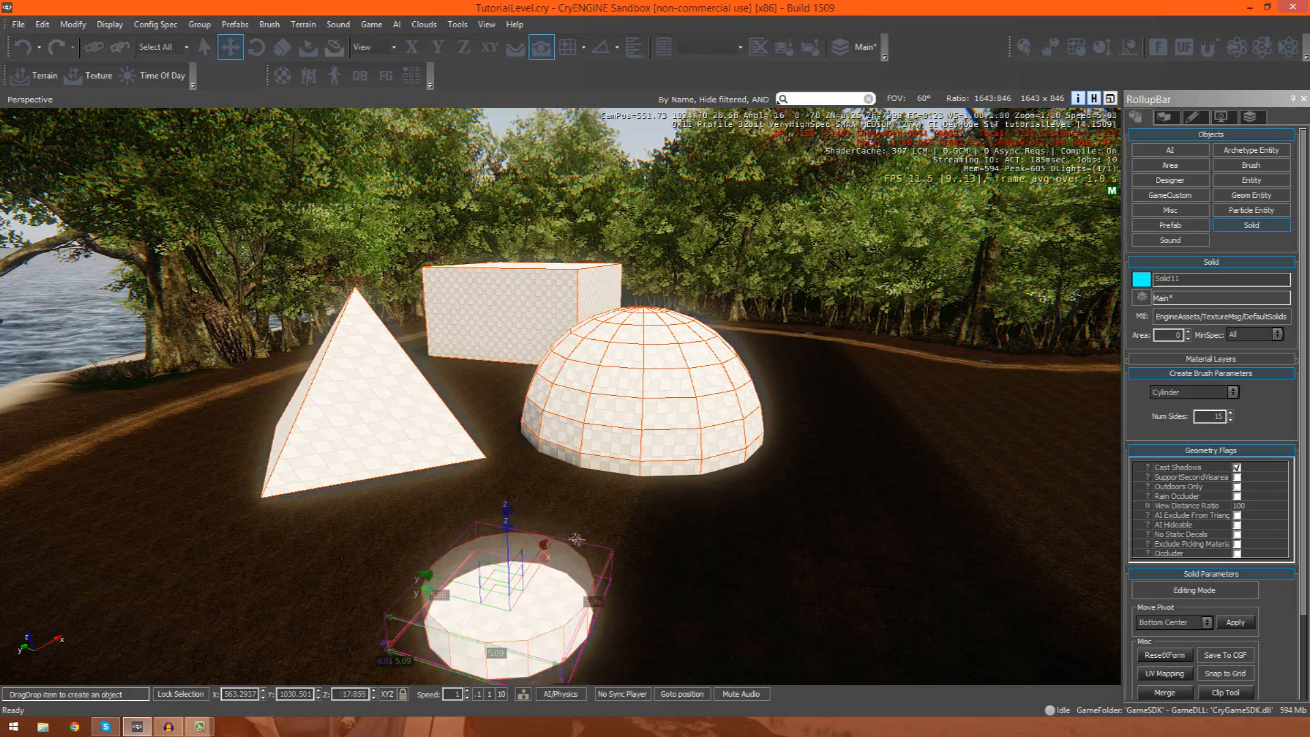
pyautogui.click(484, 409)
# Step: Create a flat plane solid of about 21.7 by 18.4 on the ground between the dome and the box
pyautogui.click(1191, 392)
pyautogui.click(1187, 445)
pyautogui.moveTo(671, 554); pyautogui.dragTo(601, 573, button='right')
pyautogui.press('d')
pyautogui.press('d')
pyautogui.moveTo(643, 495); pyautogui.dragTo(455, 488, button='right')
pyautogui.moveTo(501, 516); pyautogui.dragTo(935, 512)
pyautogui.press('s')
pyautogui.press('a')
pyautogui.press('w')
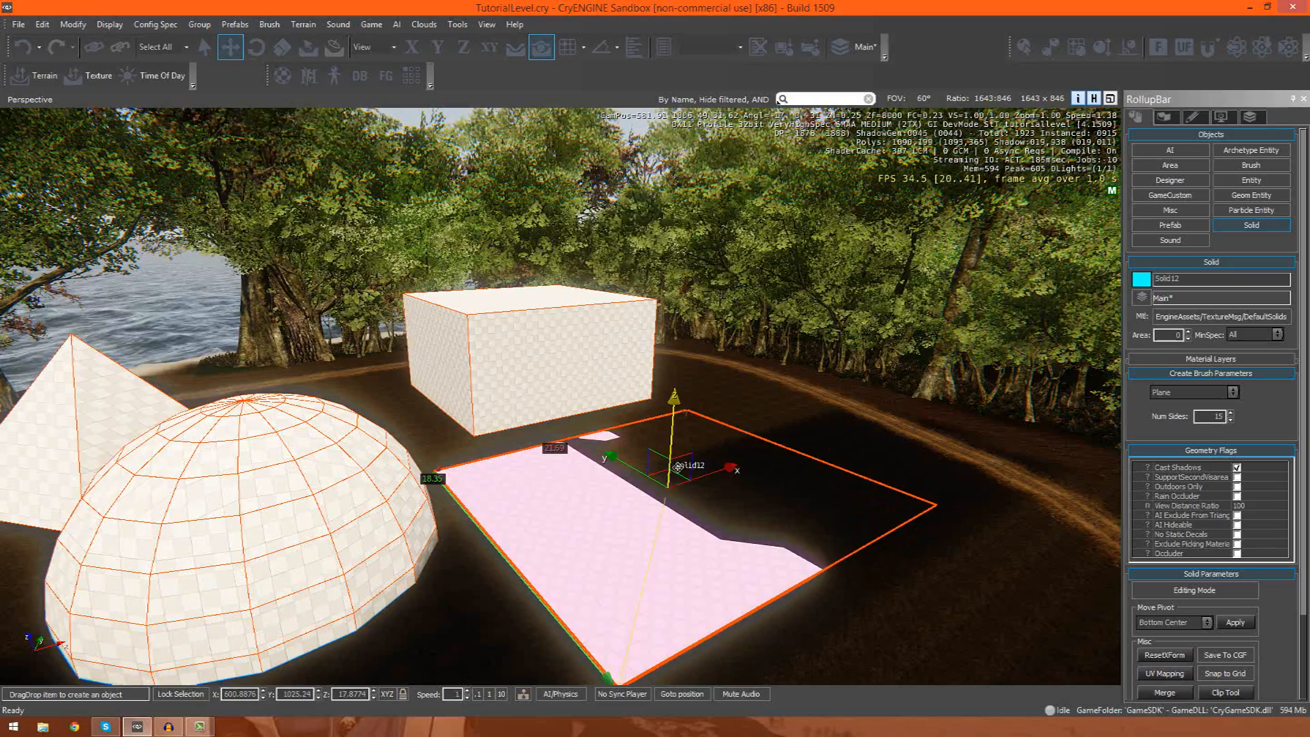
pyautogui.click(820, 476)
pyautogui.moveTo(819, 476); pyautogui.dragTo(822, 476, button='right')
pyautogui.press('s')
pyautogui.press('Delete')
pyautogui.press('Return')
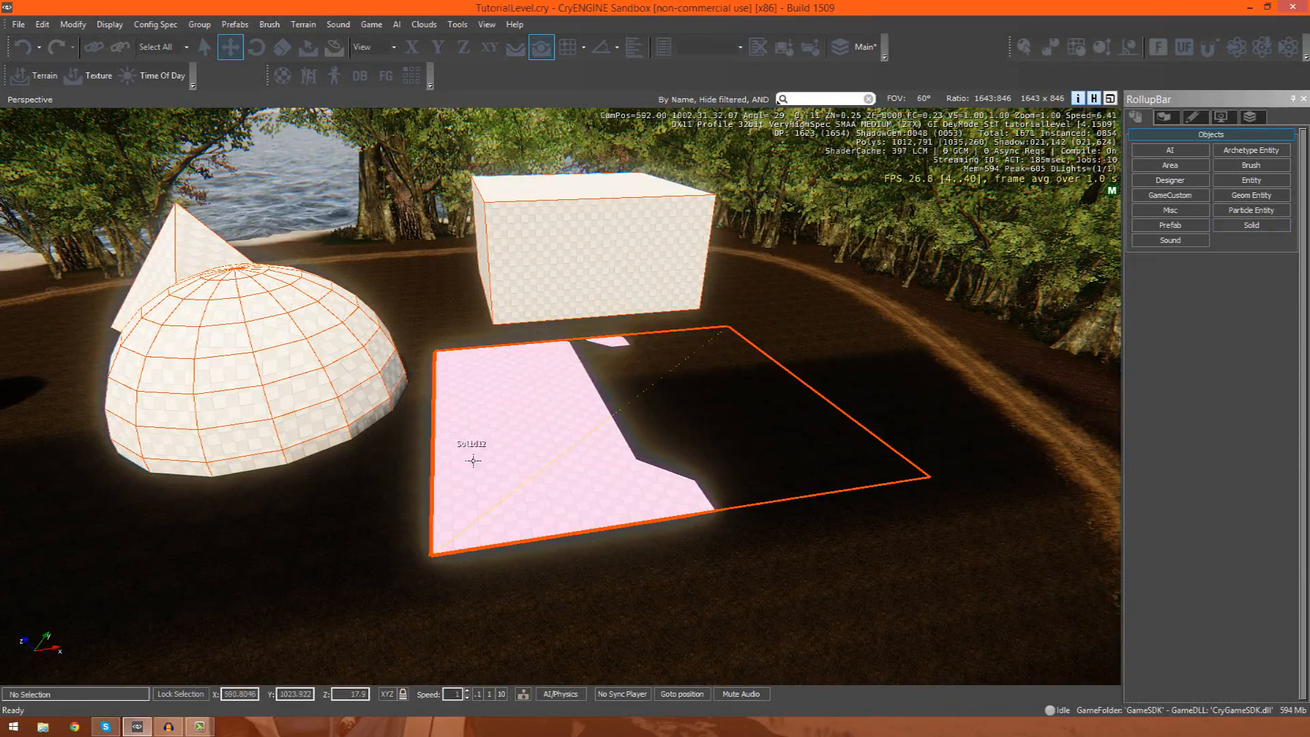
# Step: Raise the flat plane solid along Z to about 18.44 so all of it sits above the terrain
pyautogui.click(471, 459)
pyautogui.press('w')
pyautogui.press('d')
pyautogui.moveTo(895, 524); pyautogui.dragTo(887, 528, button='right')
pyautogui.press('s')
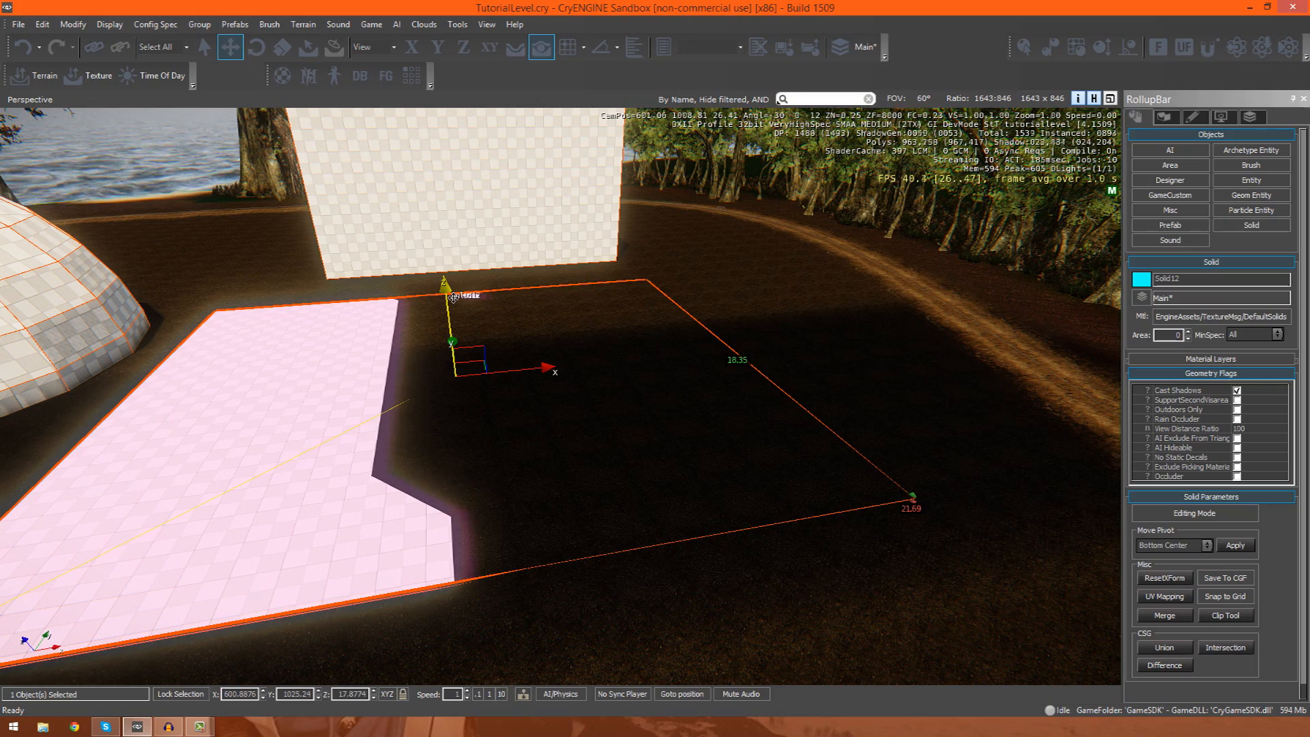
pyautogui.moveTo(453, 299); pyautogui.dragTo(517, 278)
pyautogui.moveTo(518, 278); pyautogui.dragTo(627, 375, button='right')
pyautogui.press('s')
pyautogui.press('w')
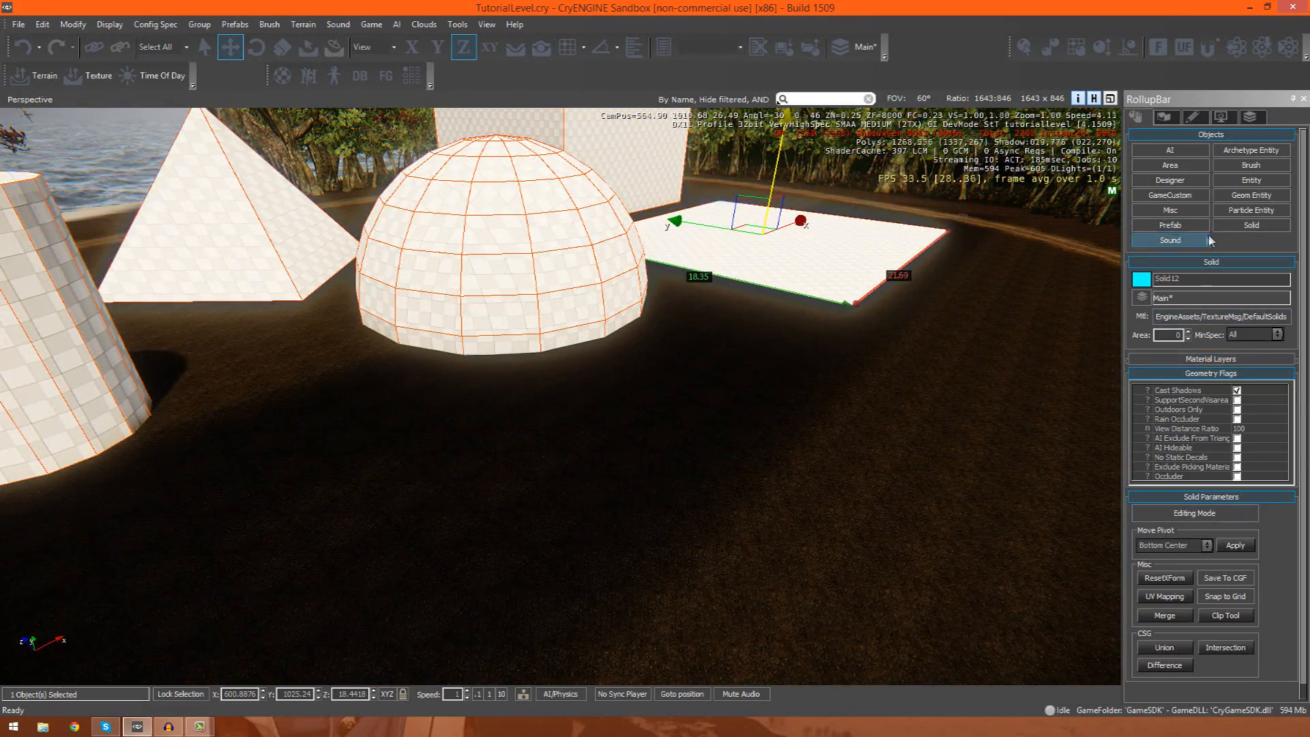
pyautogui.click(1244, 228)
pyautogui.click(701, 499)
pyautogui.moveTo(579, 468); pyautogui.dragTo(819, 536)
pyautogui.click(1251, 225)
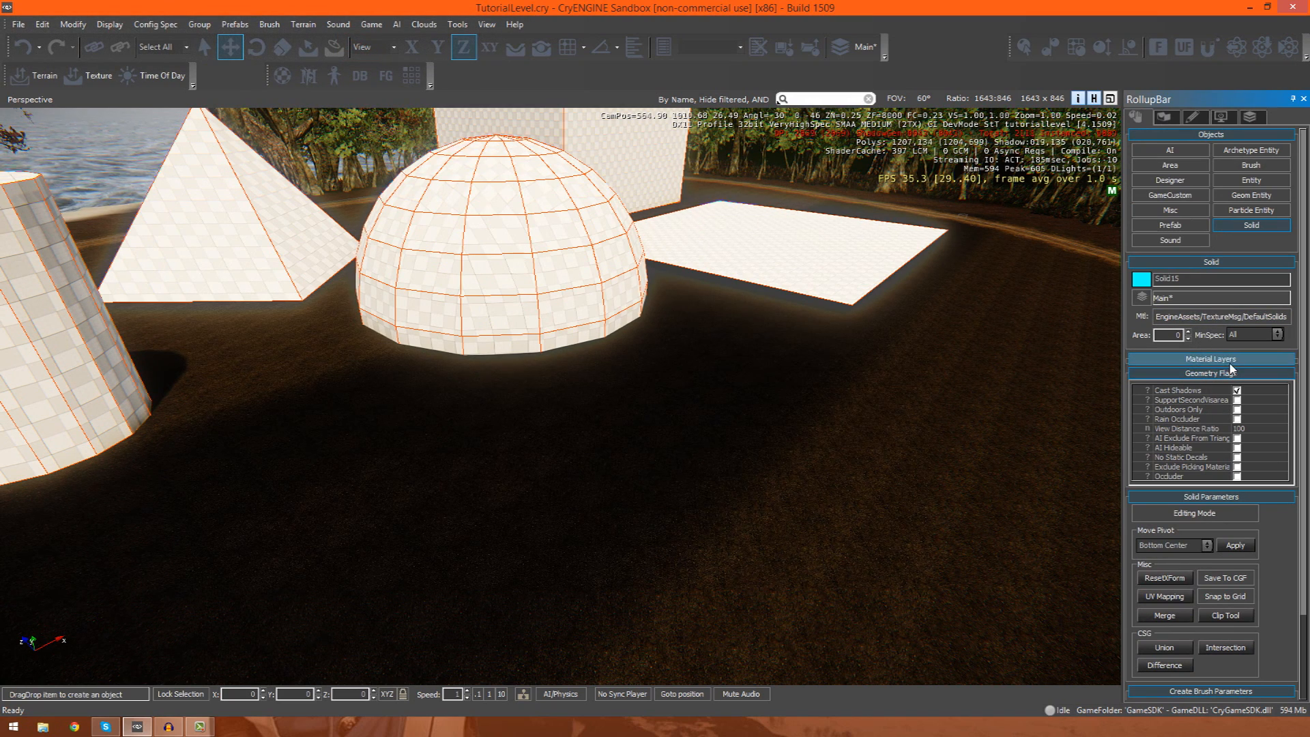
pyautogui.click(1242, 230)
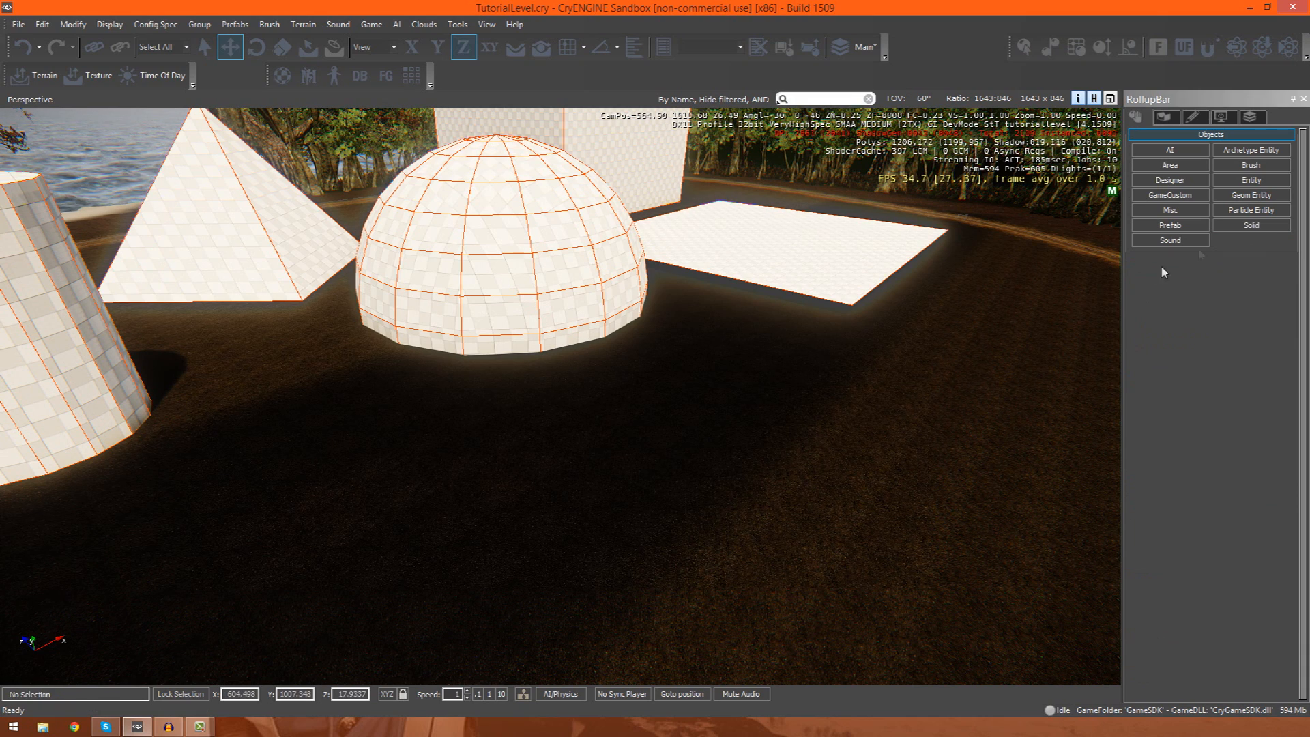
# Step: Start a Shape solid and draw a closed irregular outline on the ground in front of the cylinder and dome
pyautogui.click(1252, 225)
pyautogui.click(1181, 387)
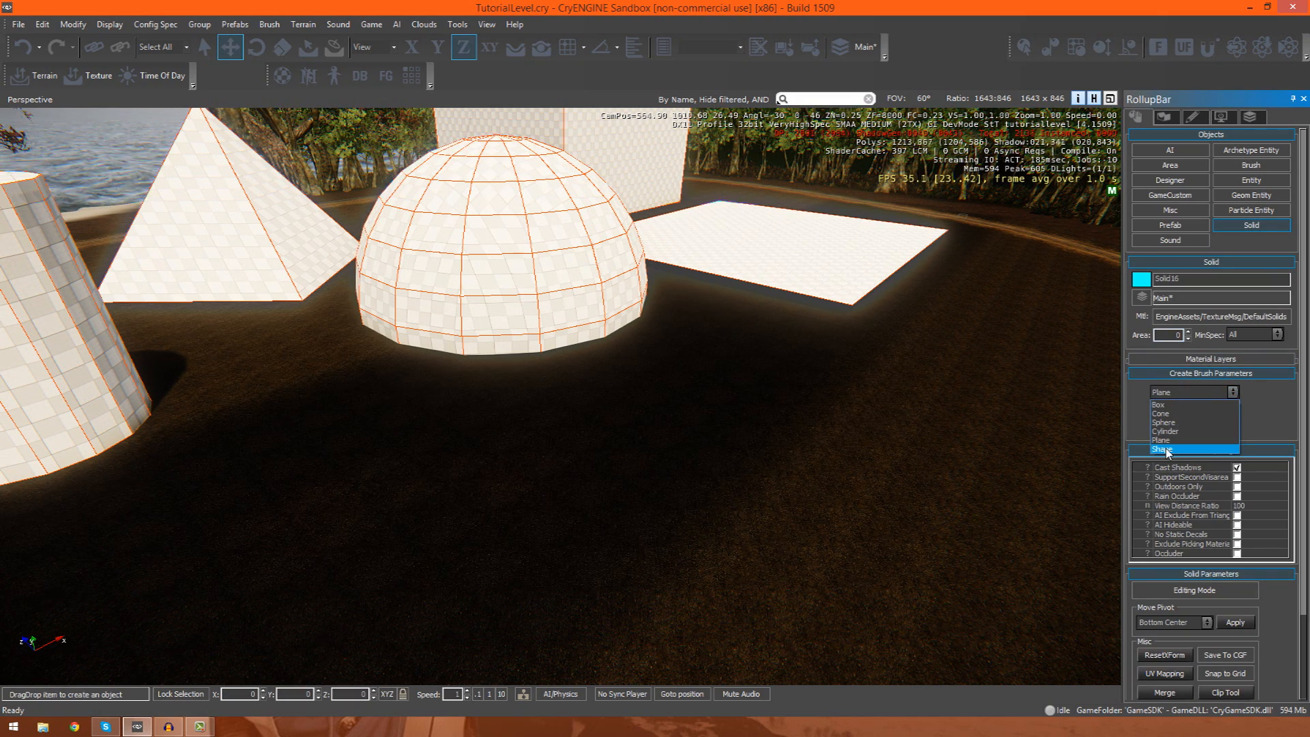
pyautogui.click(1170, 452)
pyautogui.press('s')
pyautogui.moveTo(494, 400); pyautogui.dragTo(477, 393, button='right')
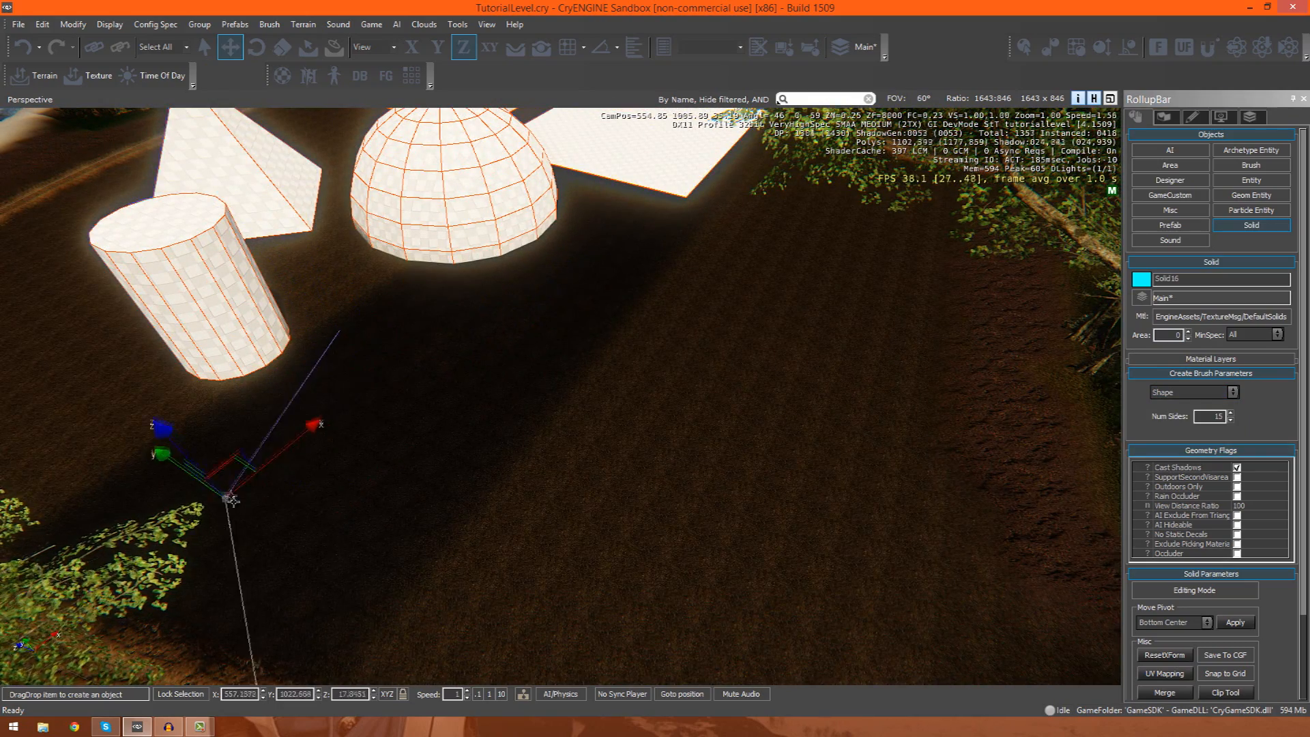
pyautogui.click(216, 476)
pyautogui.click(470, 659)
pyautogui.click(659, 559)
pyautogui.click(748, 467)
pyautogui.click(607, 347)
pyautogui.click(428, 372)
pyautogui.click(470, 286)
pyautogui.click(339, 278)
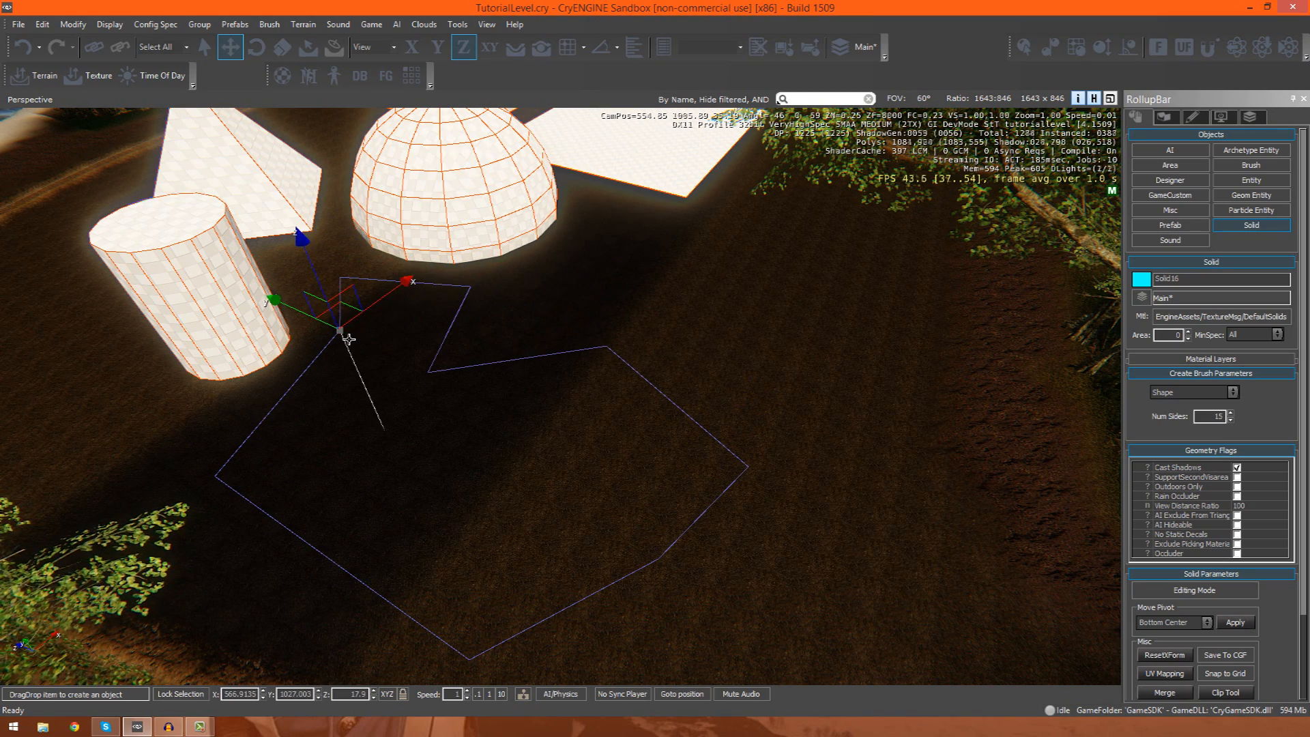
pyautogui.click(349, 339)
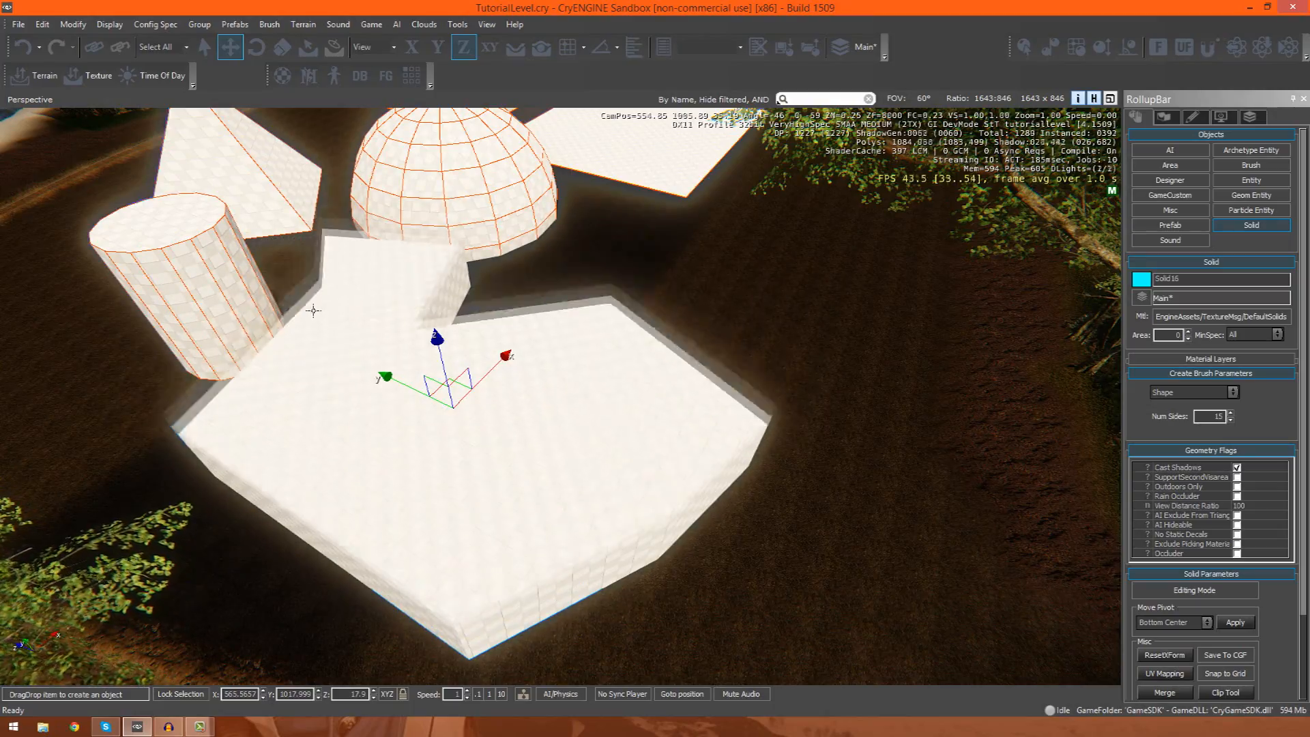
# Step: Extrude the closed outline into a low solid about 2.6 high
pyautogui.click(314, 311)
pyautogui.moveTo(313, 310); pyautogui.dragTo(274, 256, button='right')
pyautogui.moveTo(891, 433)
pyautogui.mouseDown(button='right')
pyautogui.moveTo(907, 409)
pyautogui.moveTo(918, 415)
pyautogui.moveTo(901, 425)
pyautogui.mouseUp(button='right')
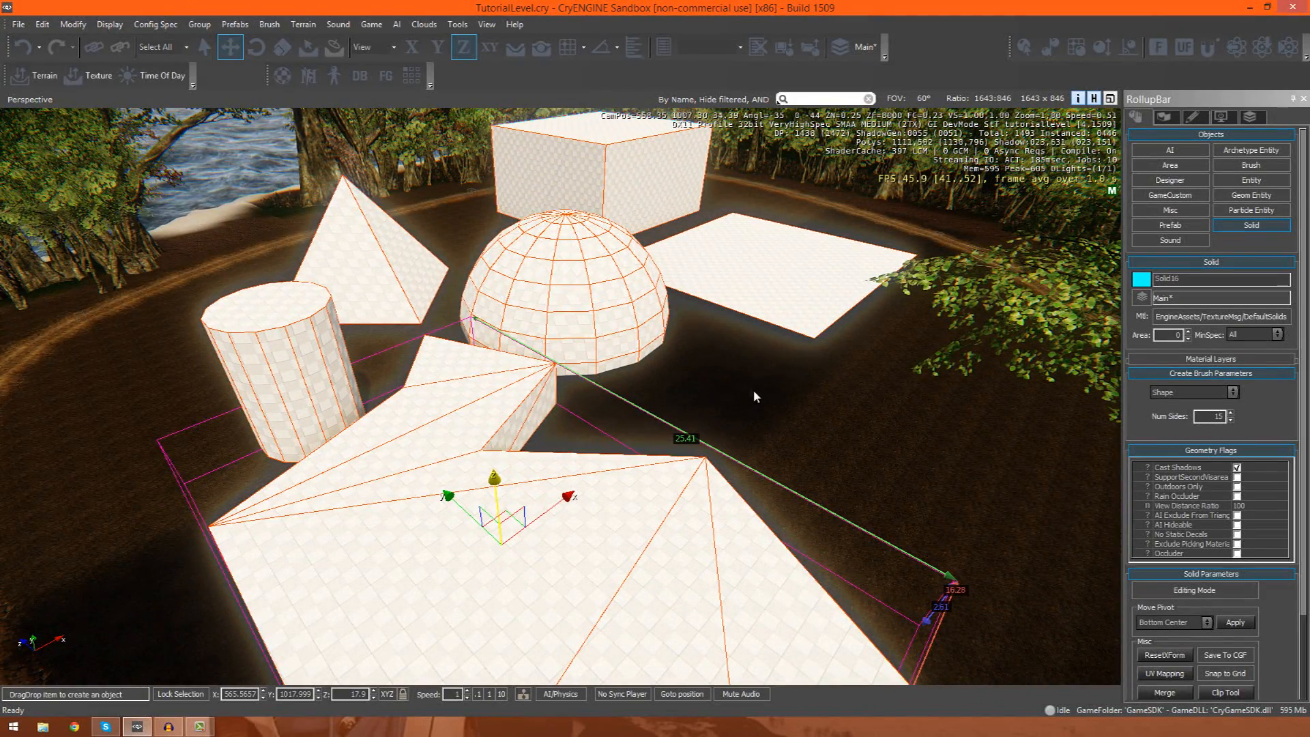
pyautogui.moveTo(750, 381); pyautogui.dragTo(639, 442, button='right')
pyautogui.press('w')
pyautogui.press('s')
pyautogui.press('w')
pyautogui.press('w')
pyautogui.moveTo(654, 455)
pyautogui.mouseDown()
pyautogui.moveTo(710, 375)
pyautogui.moveTo(733, 413)
pyautogui.moveTo(930, 511)
pyautogui.moveTo(771, 501)
pyautogui.moveTo(670, 471)
pyautogui.mouseUp()
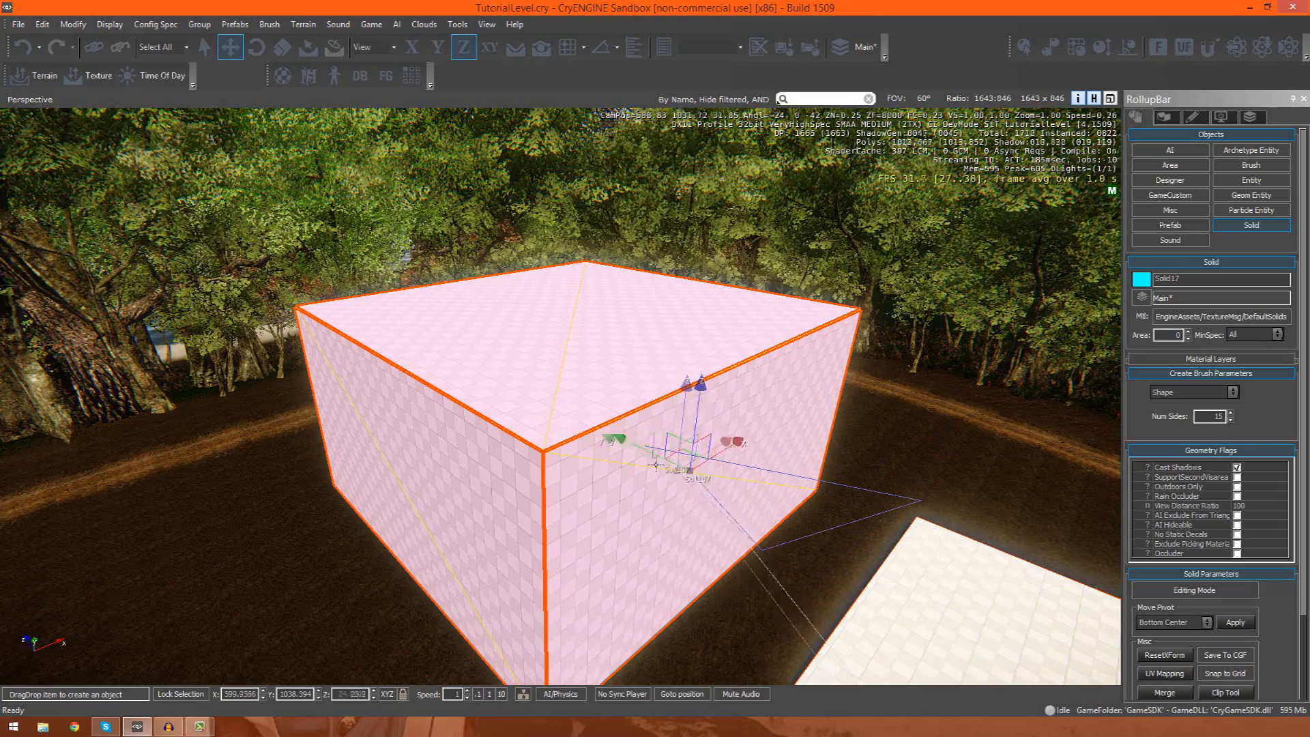
pyautogui.click(645, 447)
pyautogui.press('Delete')
pyautogui.press('Return')
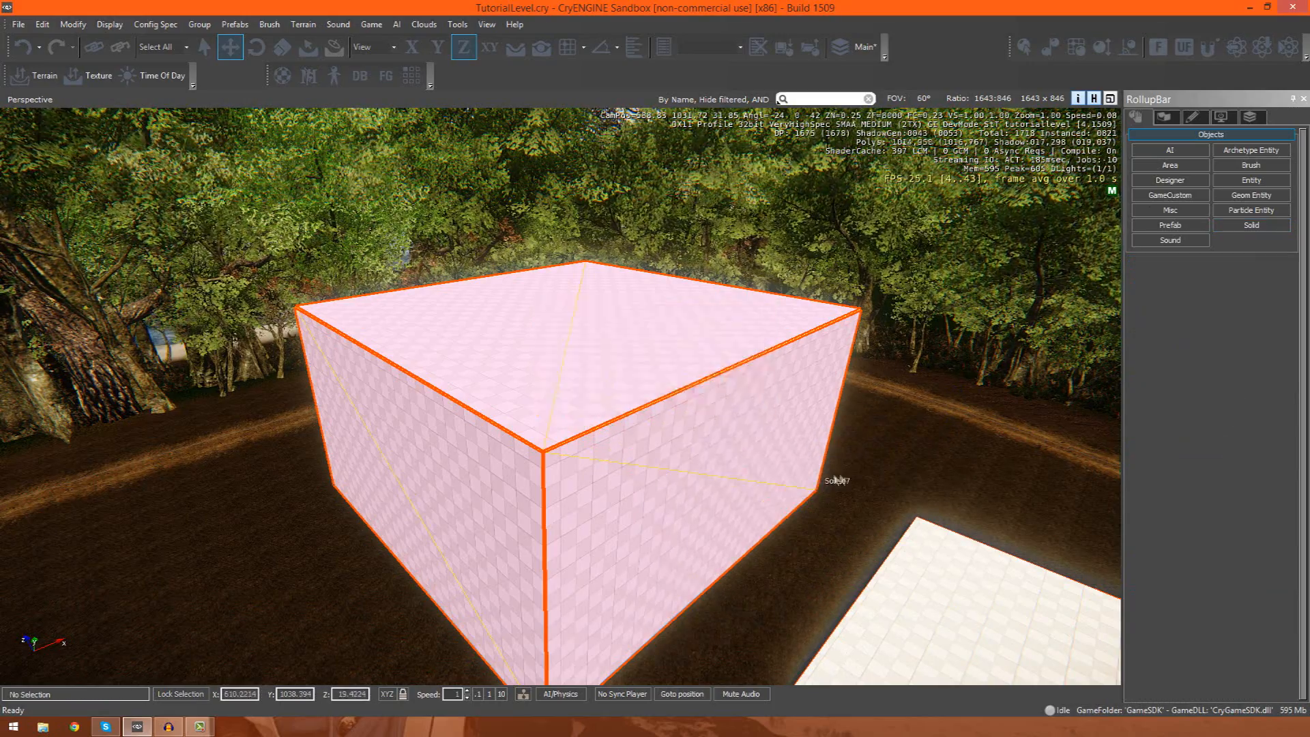
pyautogui.click(1251, 226)
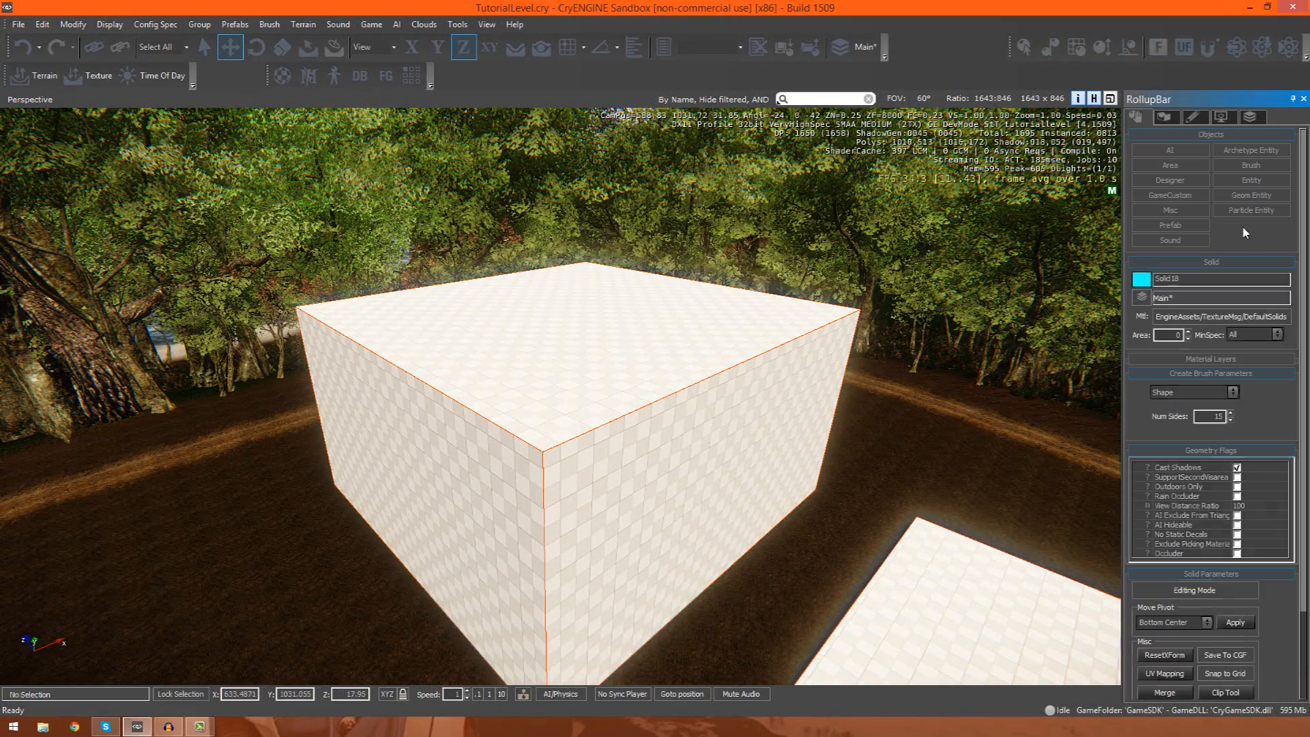
pyautogui.click(1254, 226)
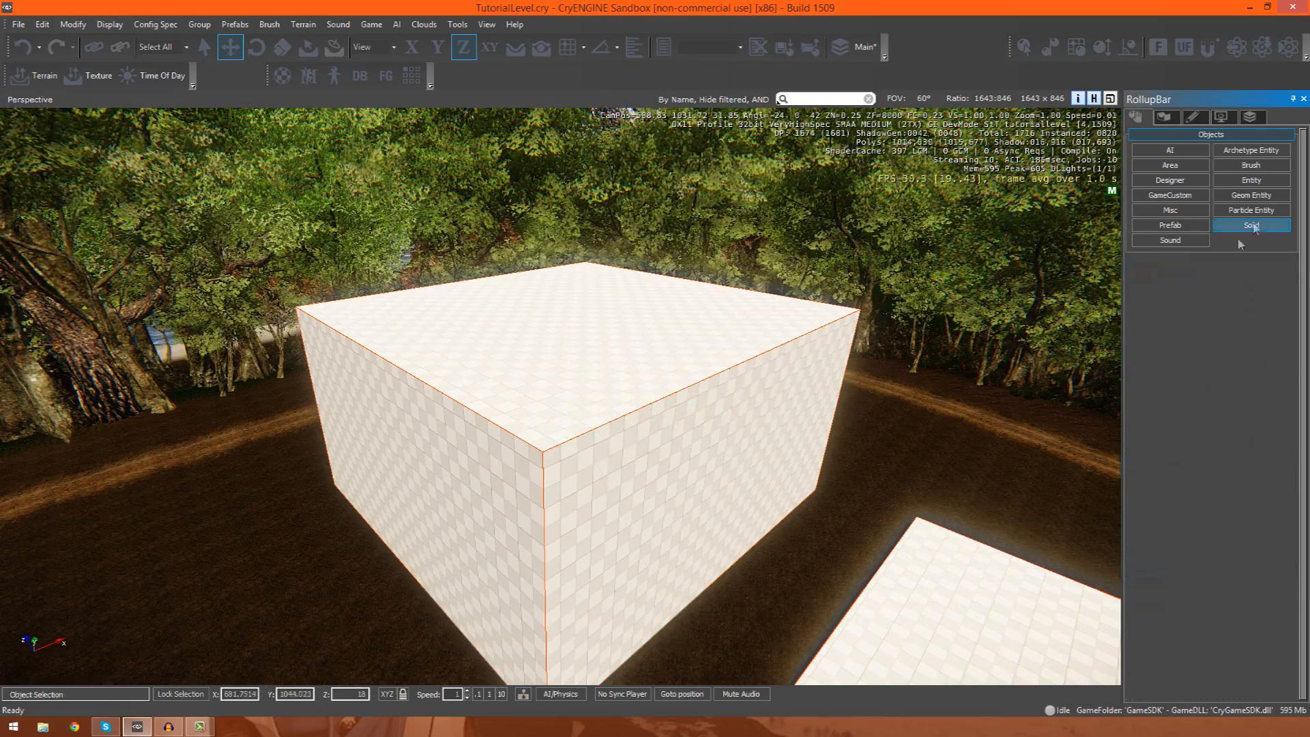
# Step: Select the large box solid and turn on its Editing Mode
pyautogui.click(702, 424)
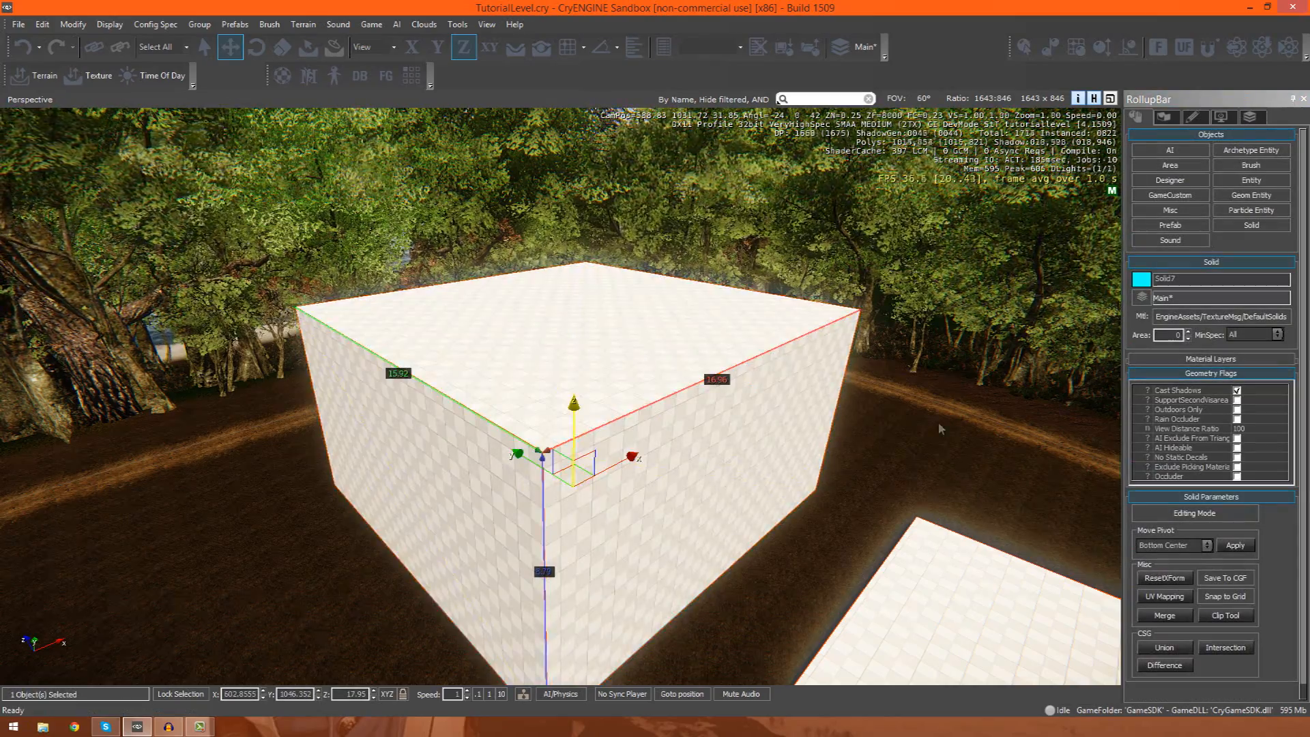
pyautogui.moveTo(939, 423); pyautogui.dragTo(939, 422, button='right')
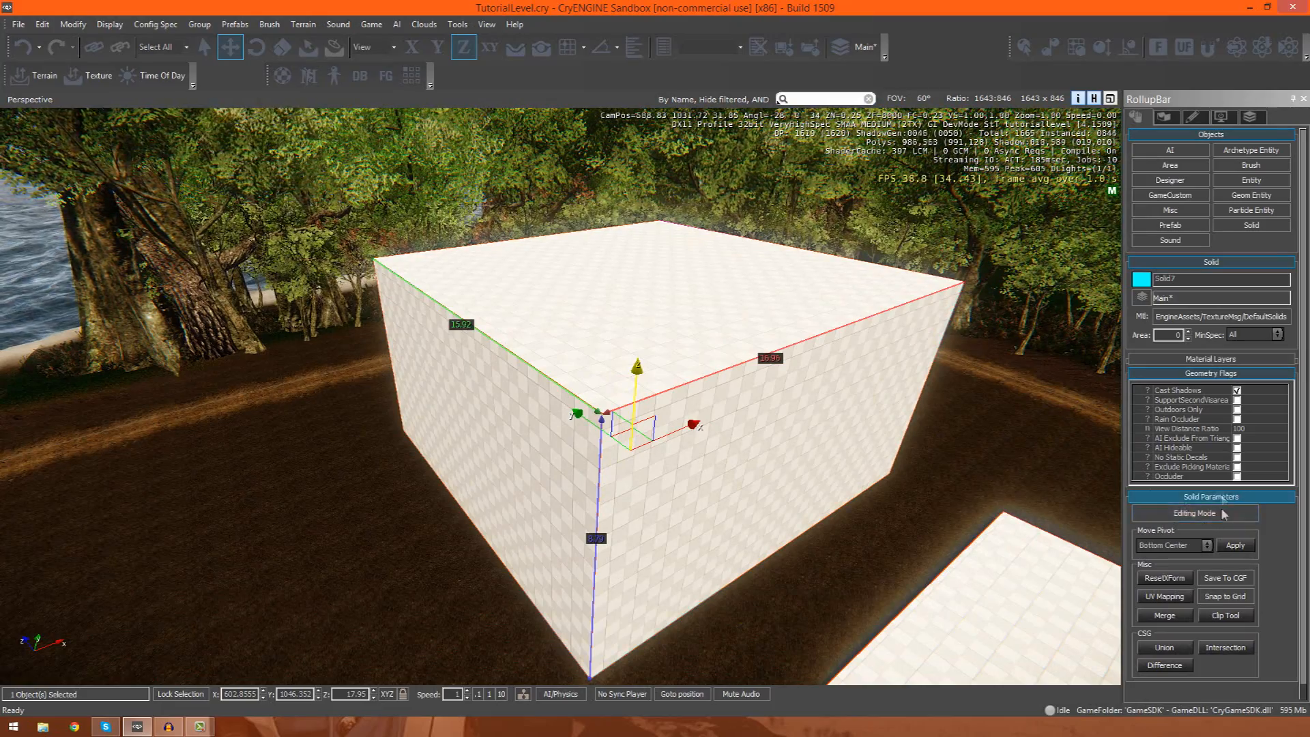
pyautogui.click(1195, 517)
pyautogui.moveTo(638, 446); pyautogui.dragTo(690, 442, button='right')
pyautogui.press('a')
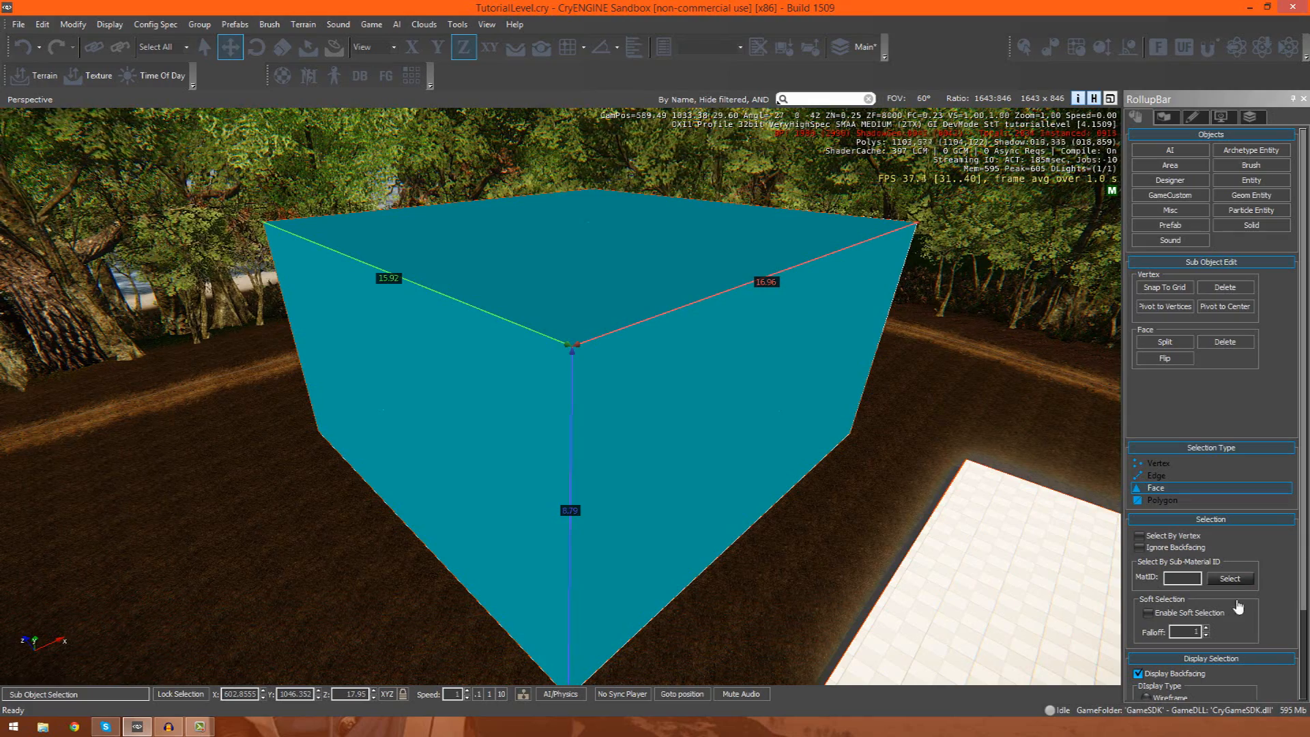
# Step: Pick the box's near top corner in Vertex selection, then try Edge selection at the same corner
pyautogui.click(1237, 464)
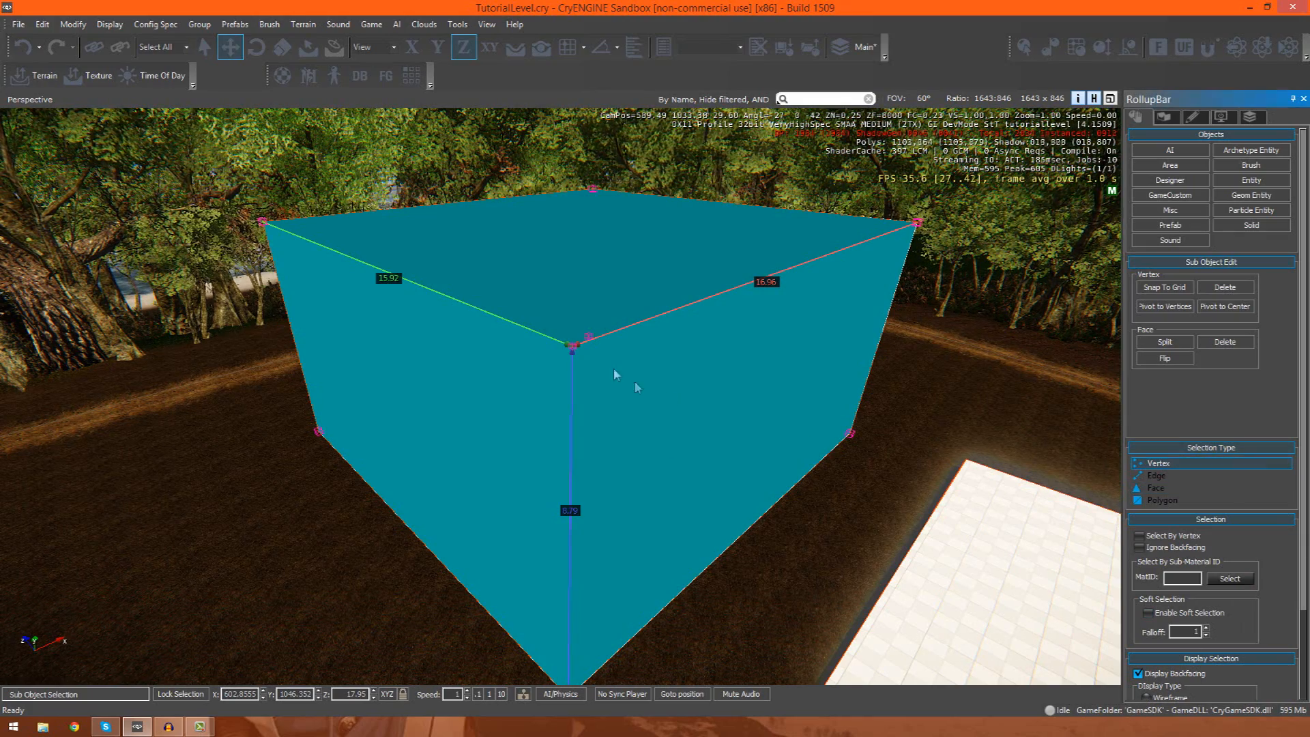
pyautogui.click(577, 345)
pyautogui.click(1160, 475)
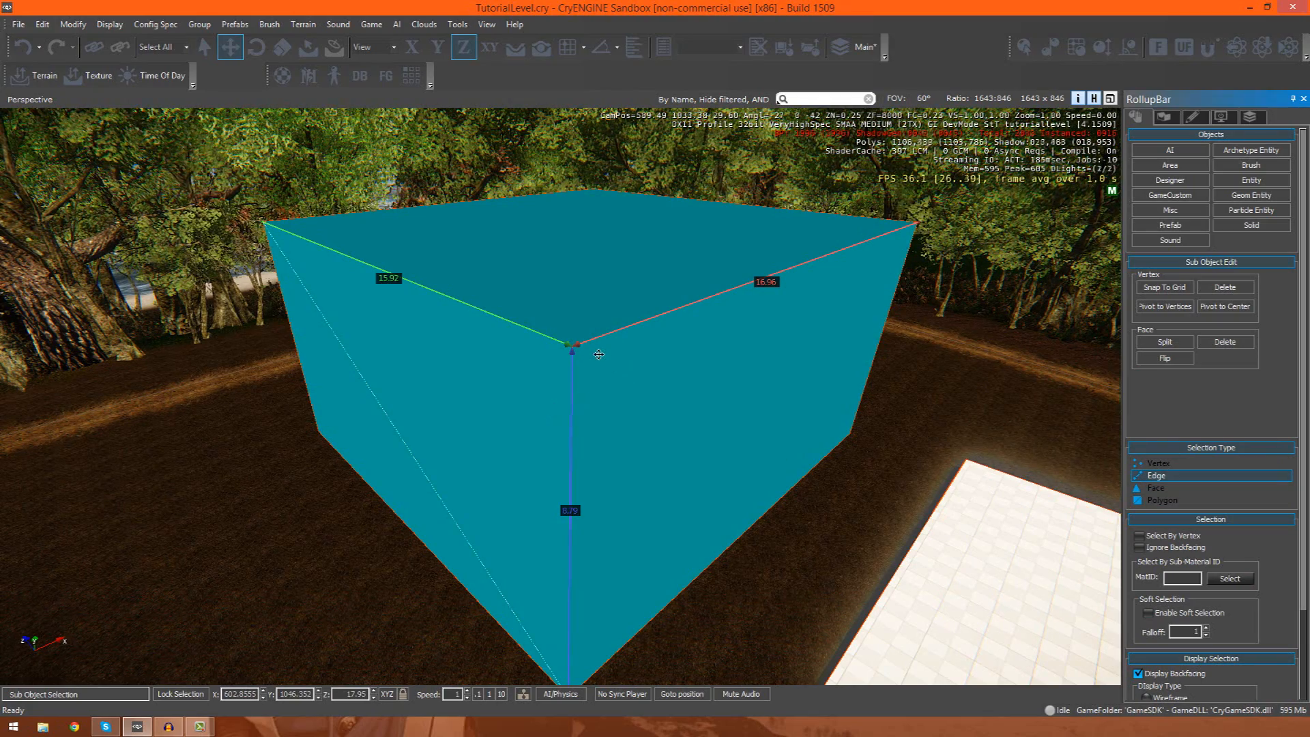
pyautogui.click(599, 354)
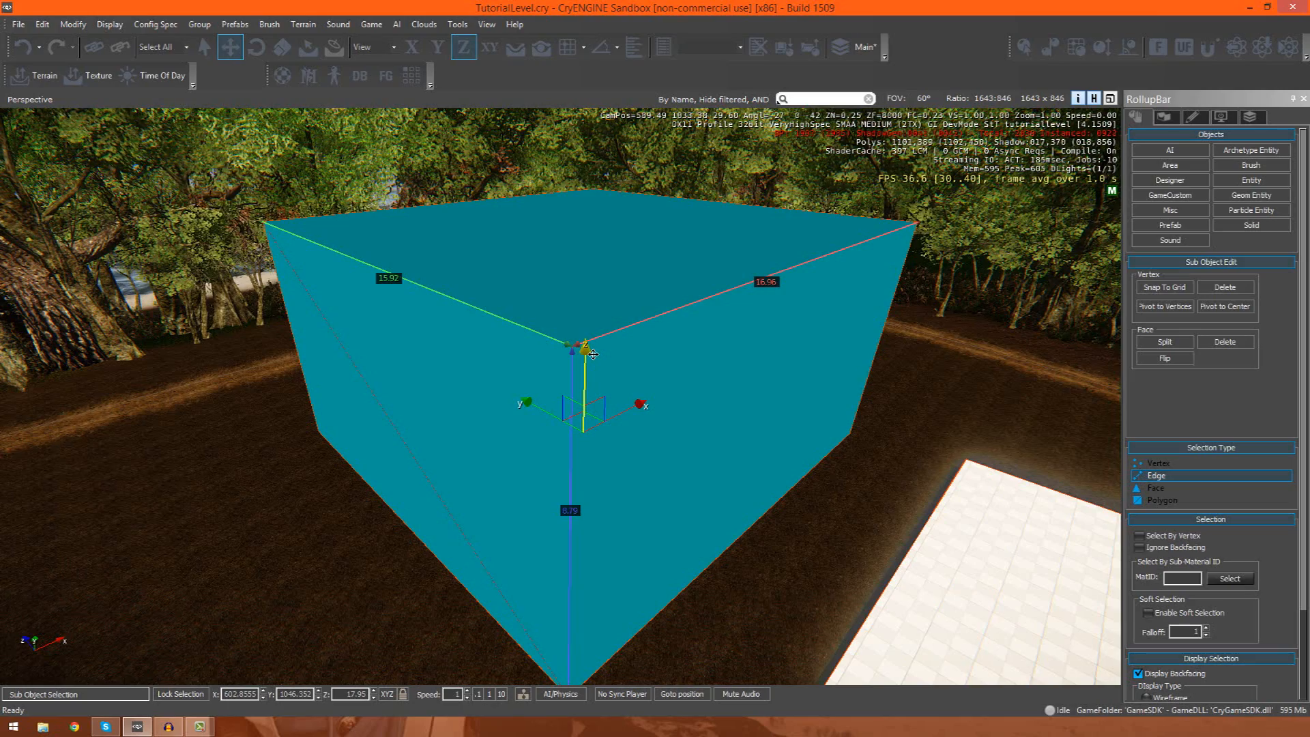
# Step: Switch to Face selection and select the top and side faces of the box in turn
pyautogui.click(1156, 487)
pyautogui.click(649, 311)
pyautogui.click(617, 433)
pyautogui.click(518, 419)
pyautogui.click(576, 298)
pyautogui.click(647, 389)
pyautogui.click(468, 431)
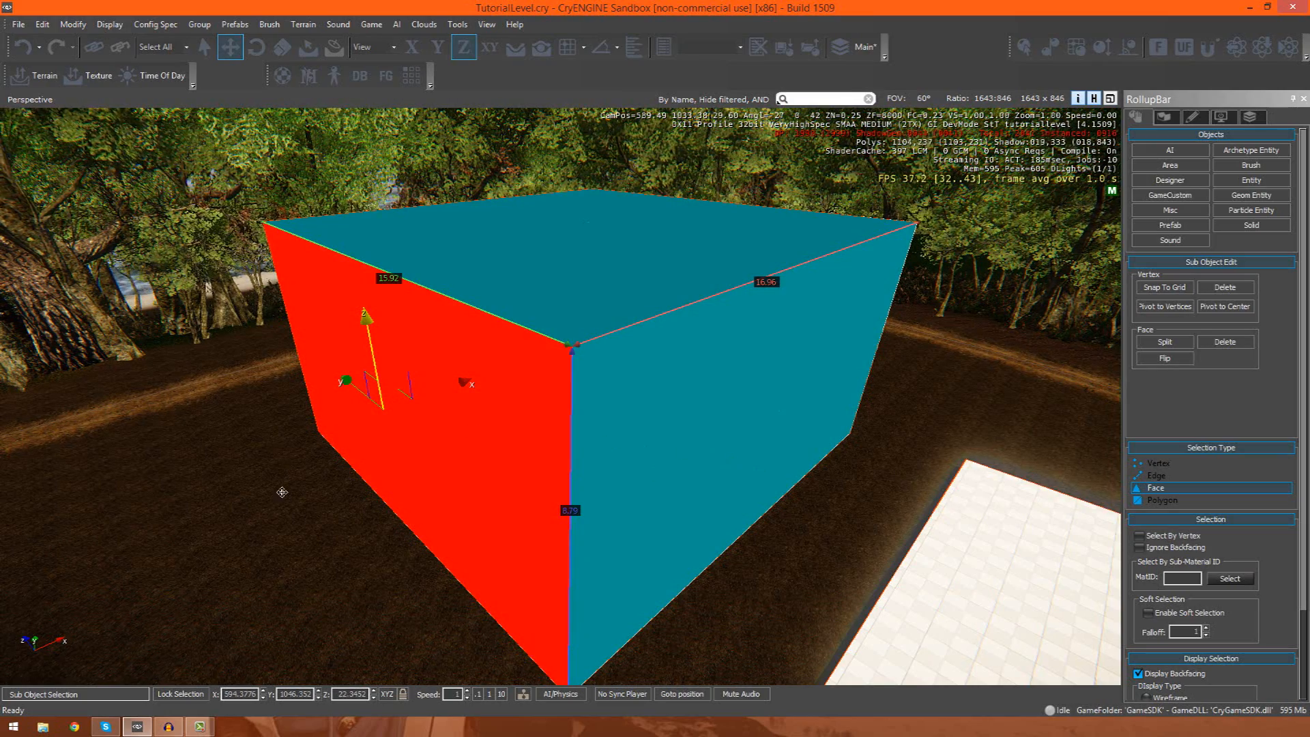
# Step: Move the box face nearest the plane inward along Y to a depth of about 15.41, and try sliding it along X
pyautogui.moveTo(770, 387); pyautogui.dragTo(737, 410, button='right')
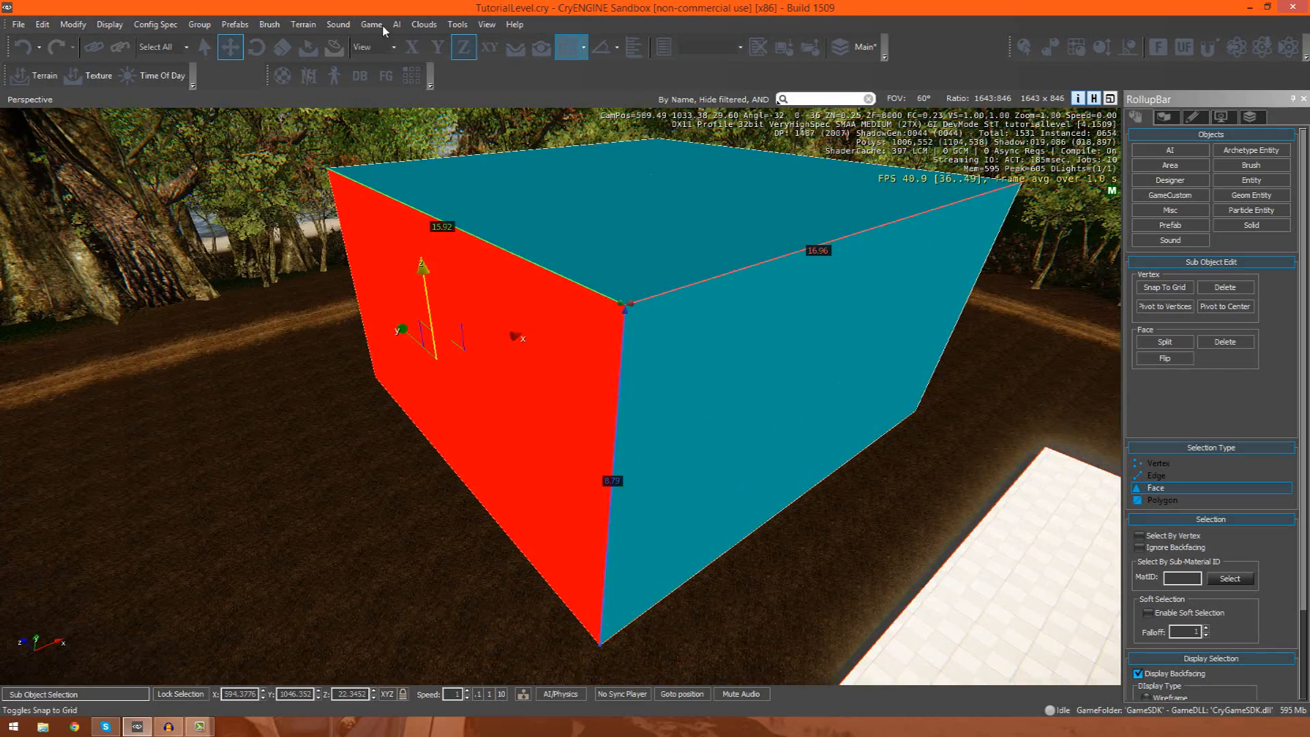
pyautogui.click(489, 49)
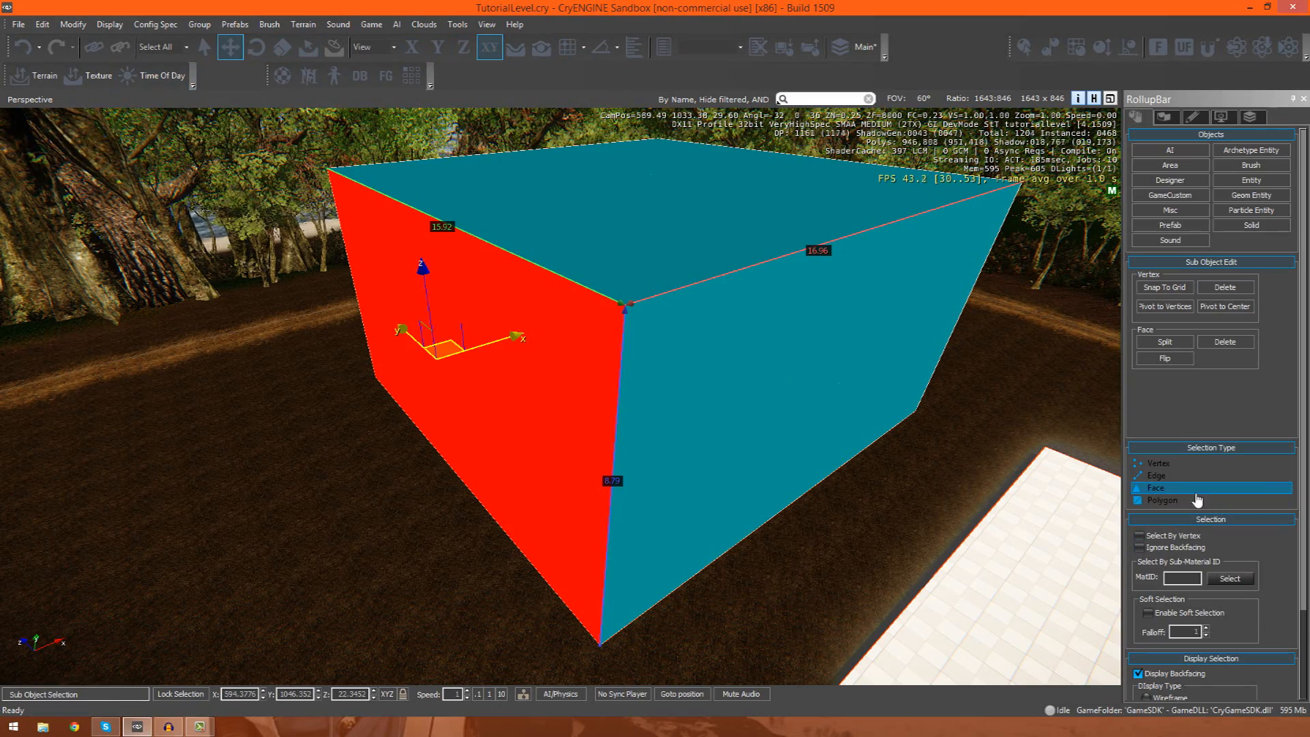
pyautogui.moveTo(802, 459); pyautogui.dragTo(631, 498, button='right')
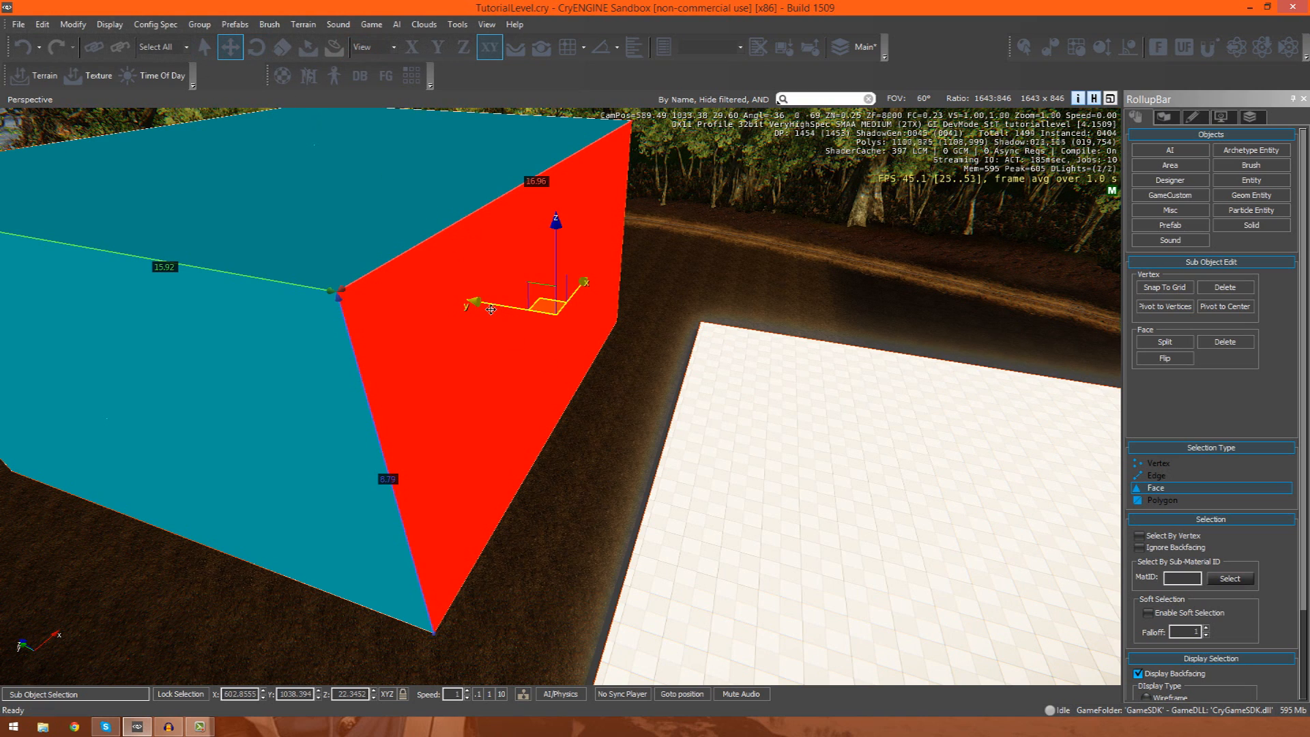
pyautogui.moveTo(484, 310); pyautogui.dragTo(478, 394)
pyautogui.moveTo(478, 393); pyautogui.dragTo(307, 396, button='right')
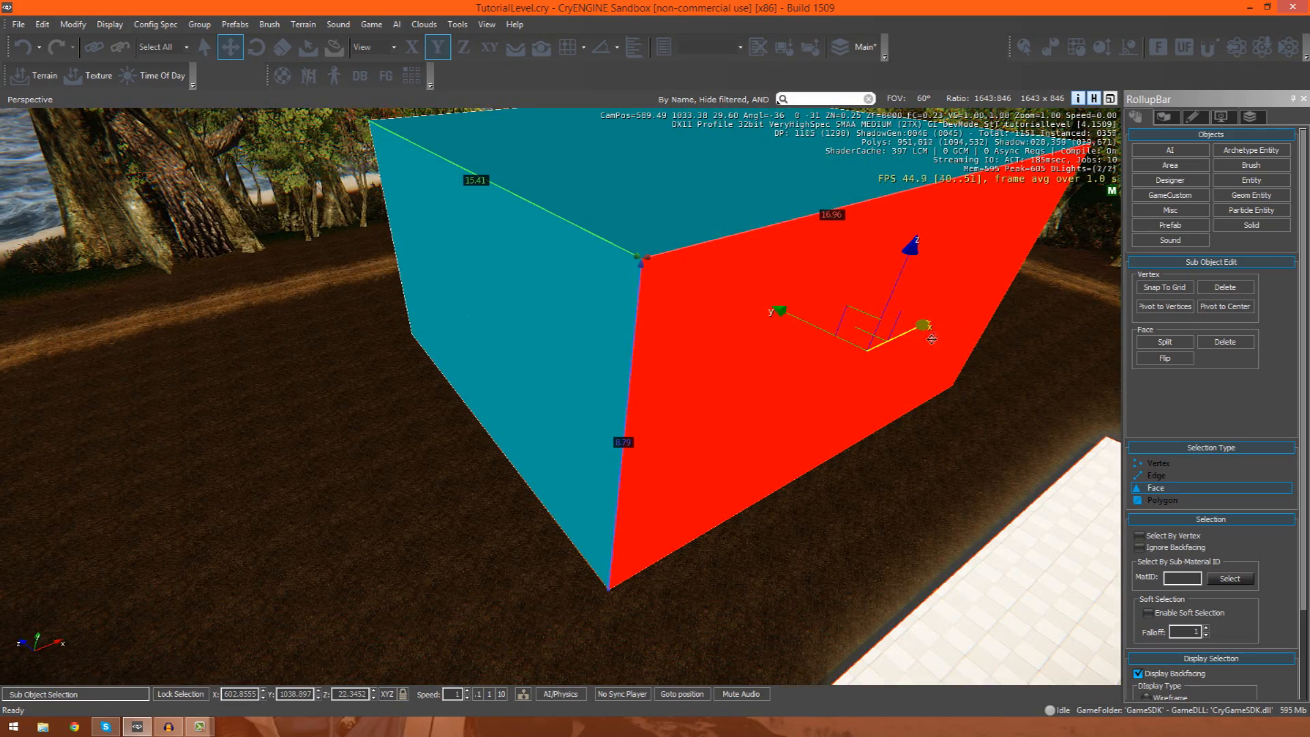
pyautogui.moveTo(936, 333); pyautogui.dragTo(979, 357)
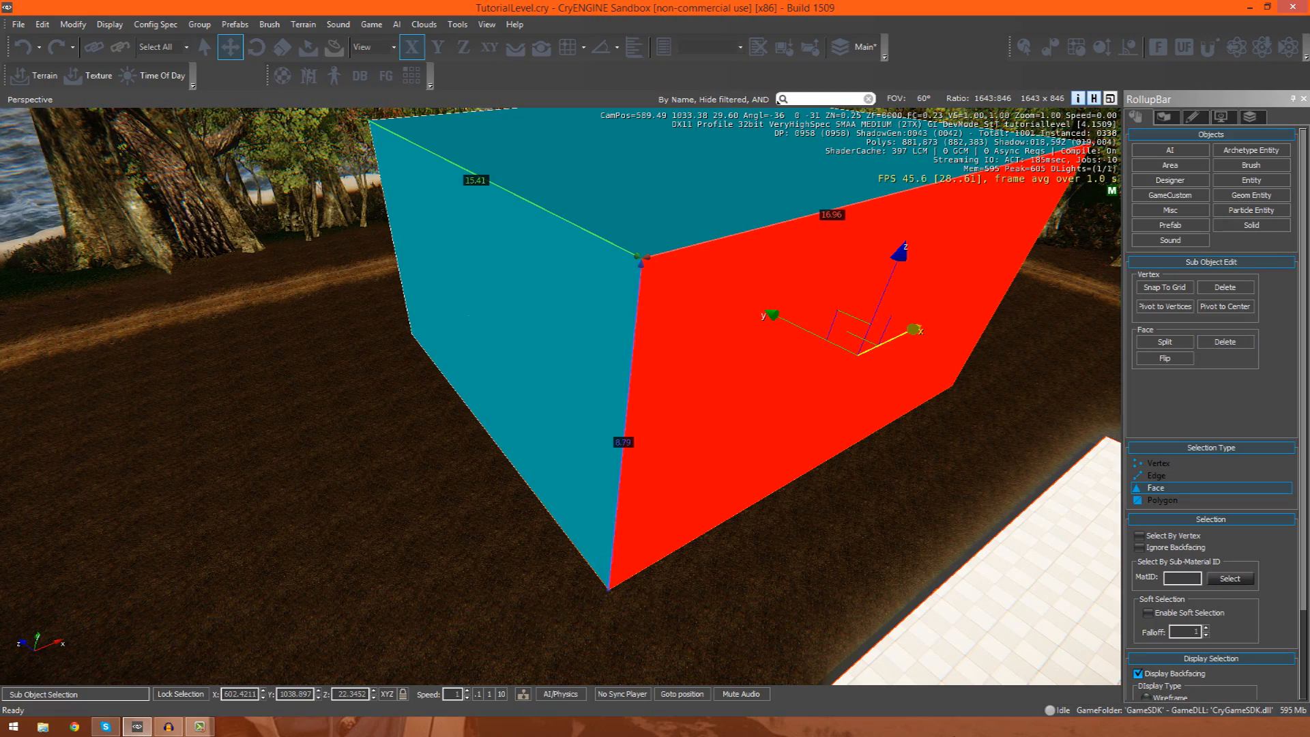
# Step: Slope the box side nearest the plane by moving its top edge inward along Y to about 1042.33
pyautogui.click(1156, 475)
pyautogui.moveTo(518, 361); pyautogui.dragTo(471, 325, button='right')
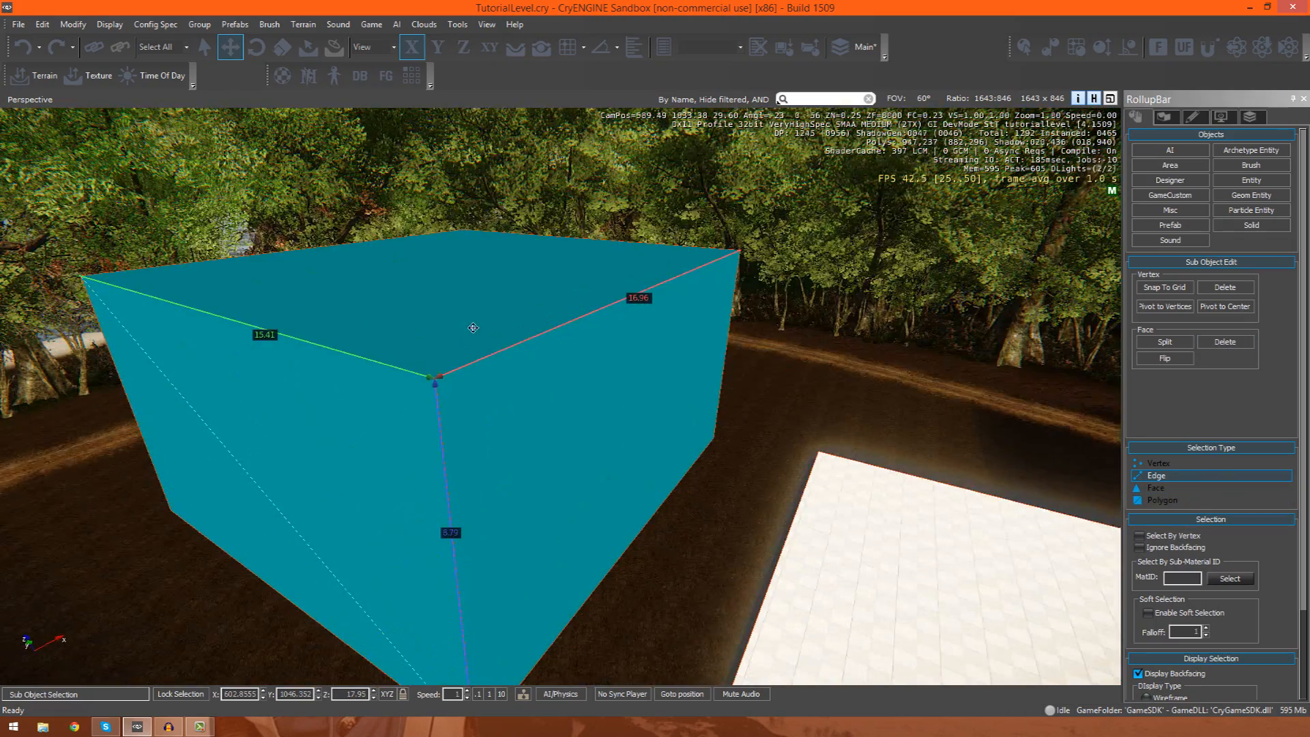
pyautogui.click(485, 358)
pyautogui.moveTo(483, 369); pyautogui.dragTo(567, 378, button='right')
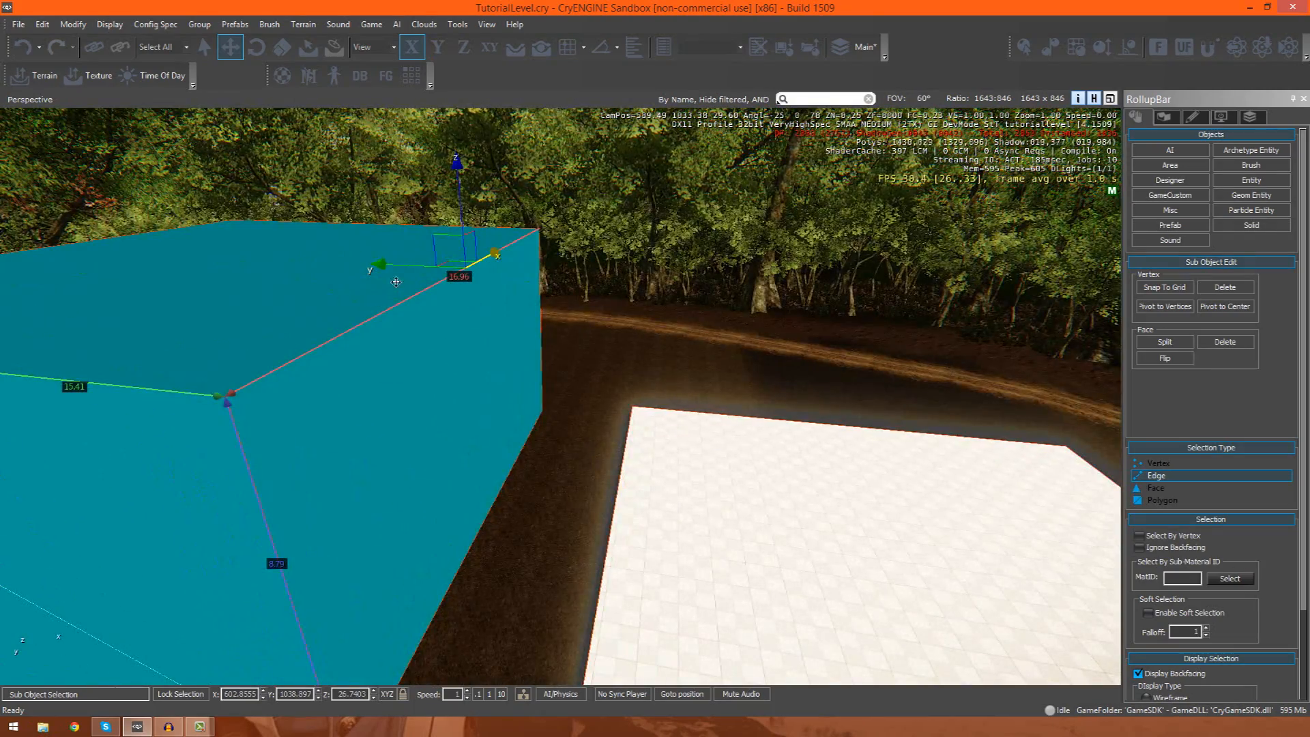
pyautogui.moveTo(388, 273); pyautogui.dragTo(307, 276)
pyautogui.moveTo(580, 385); pyautogui.dragTo(577, 385, button='right')
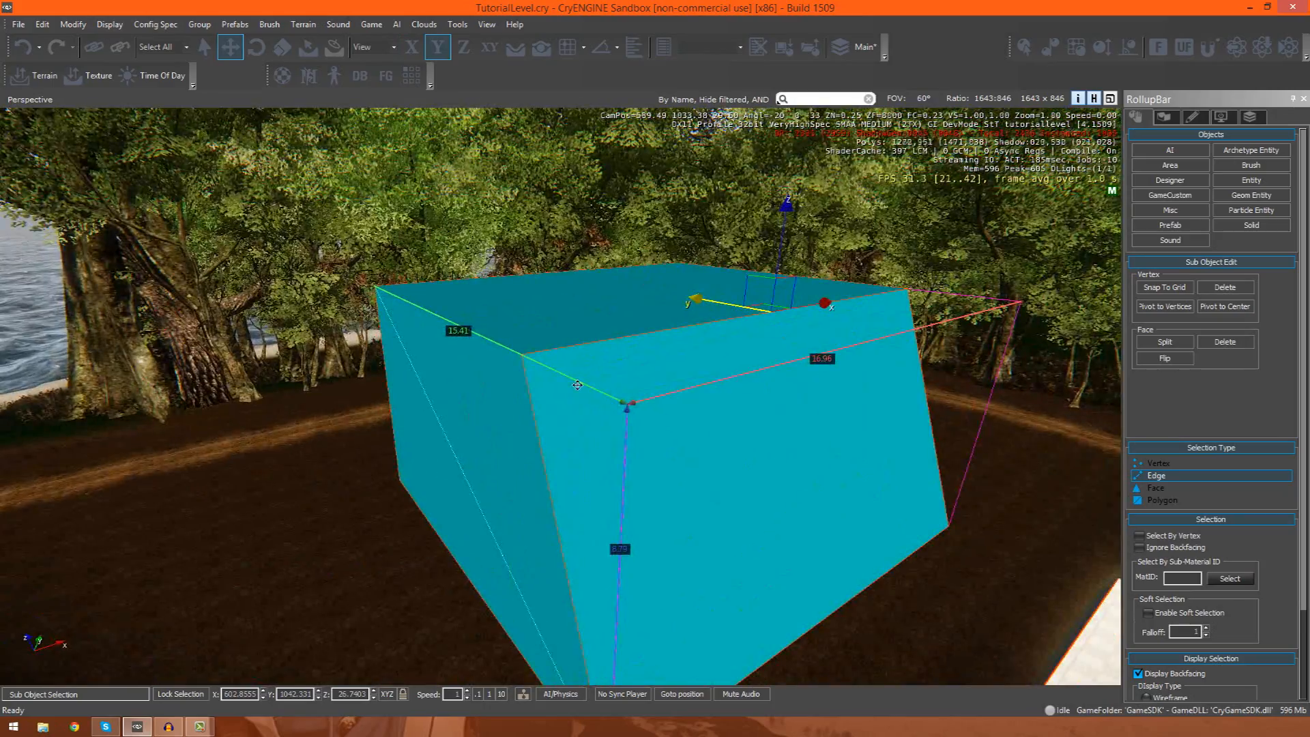
# Step: Slope the adjacent box side by moving its top edge inward along X to about 597.93
pyautogui.click(500, 354)
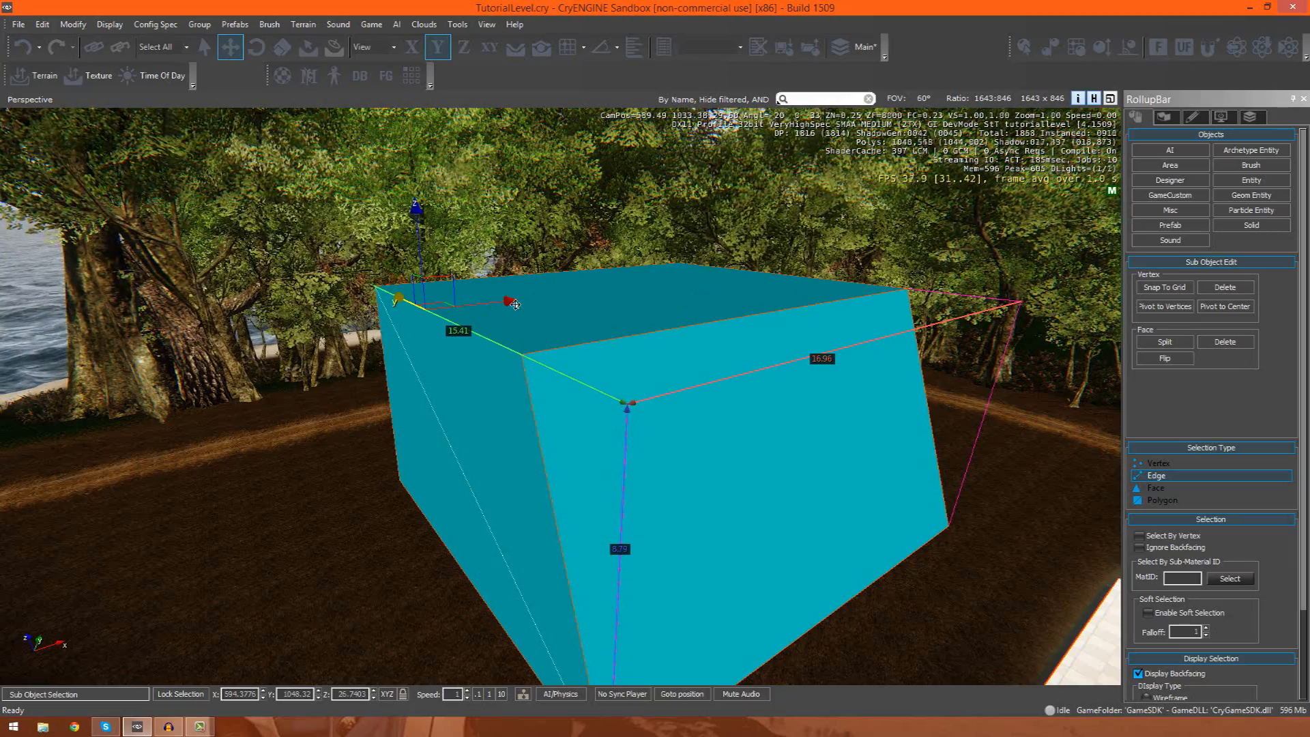
pyautogui.click(577, 307)
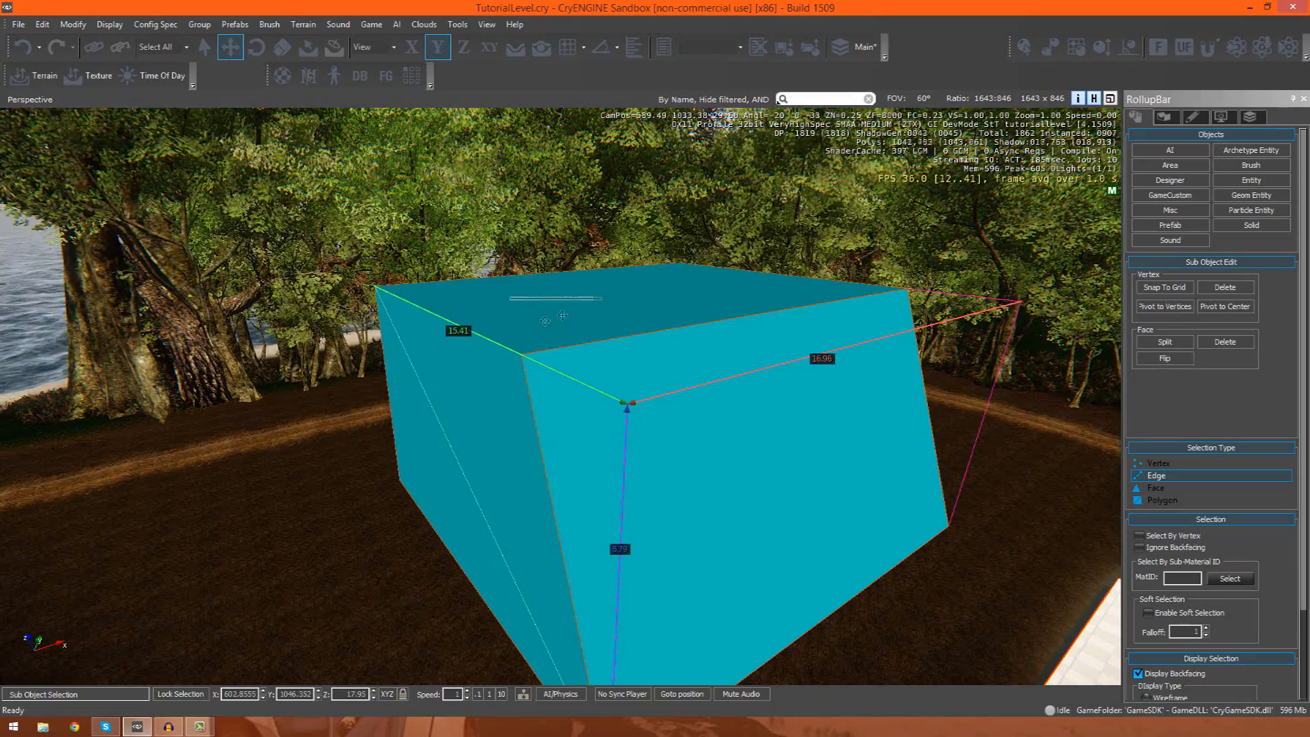
pyautogui.click(500, 346)
pyautogui.moveTo(519, 309); pyautogui.dragTo(605, 307)
pyautogui.moveTo(605, 307)
pyautogui.mouseDown(button='right')
pyautogui.moveTo(822, 319)
pyautogui.moveTo(746, 308)
pyautogui.mouseUp(button='right')
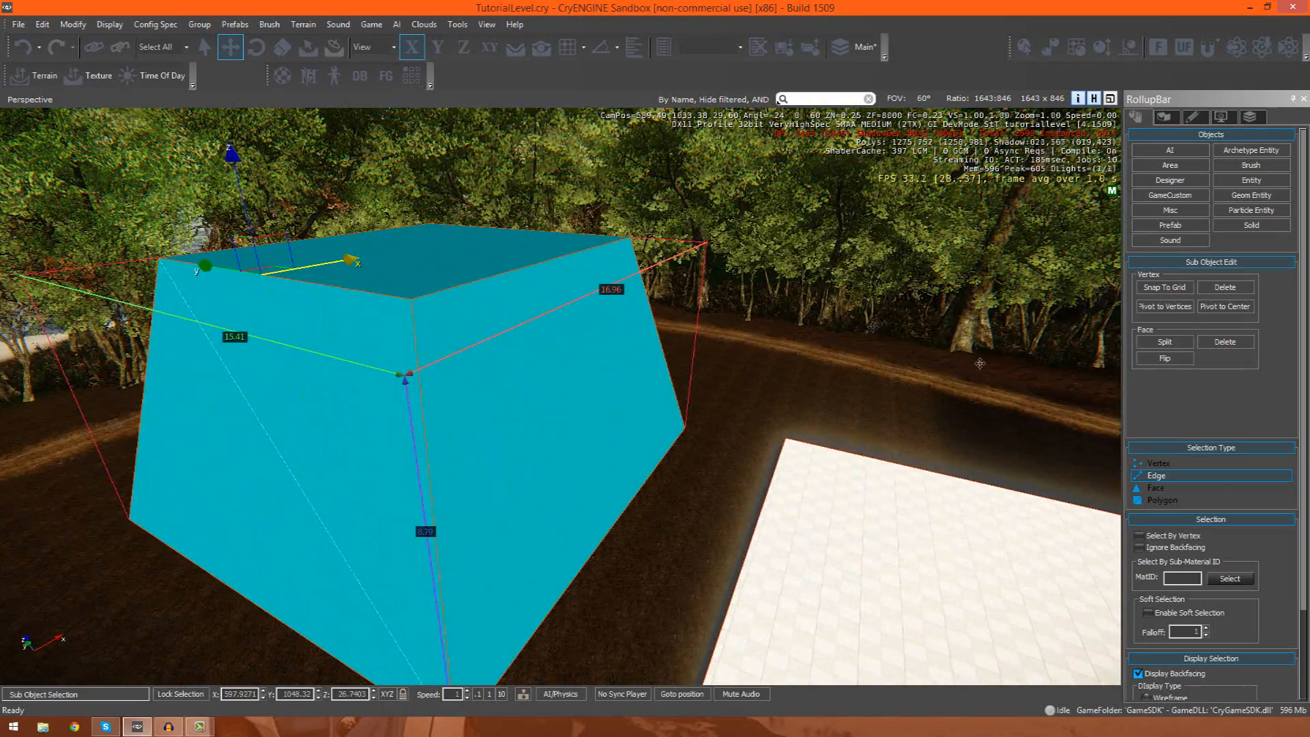
# Step: Switch the box editing to Vertex selection and bring up the remaining selection and display options
pyautogui.click(1175, 487)
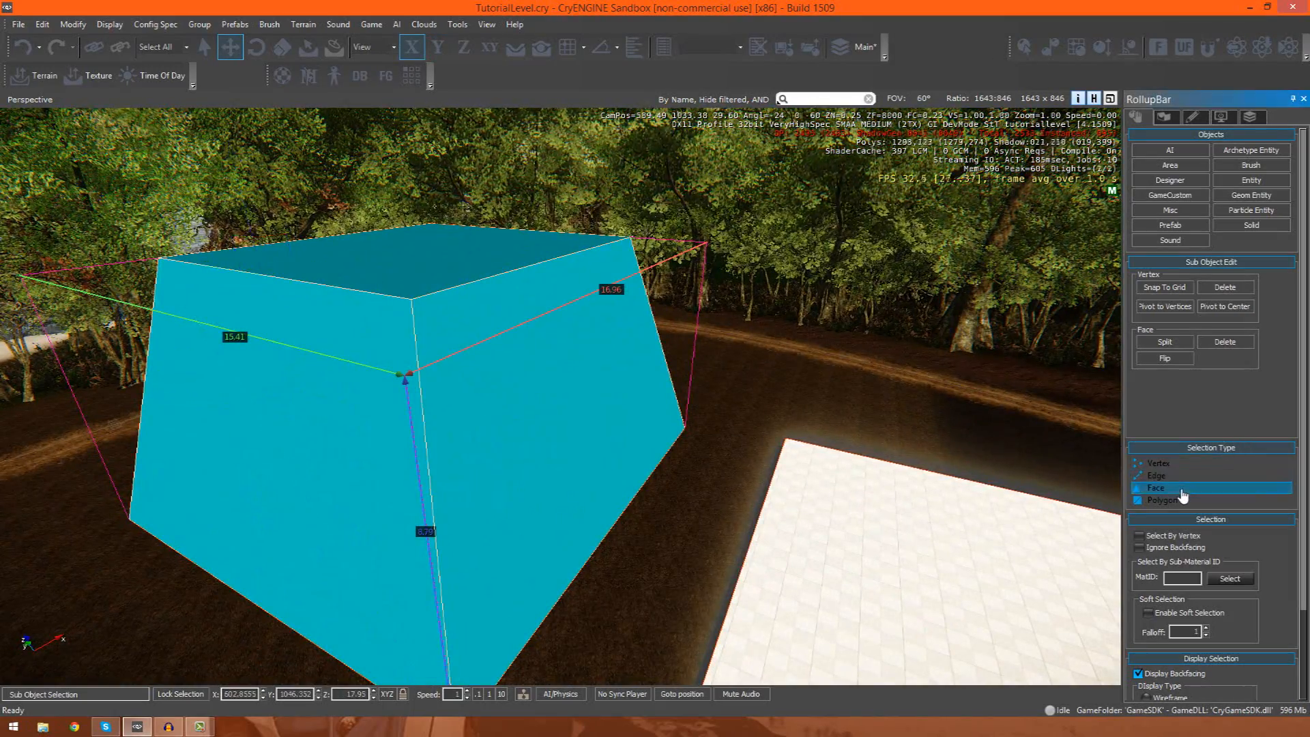
pyautogui.click(1160, 461)
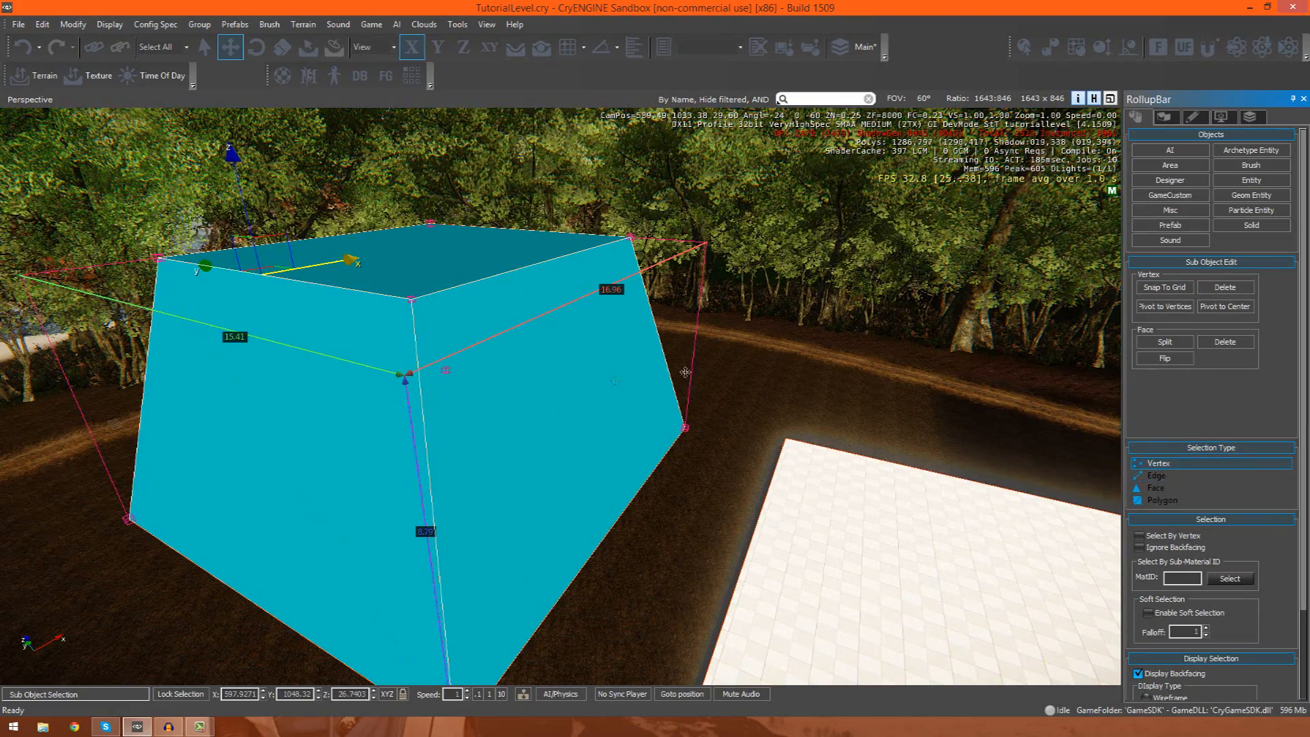
pyautogui.moveTo(1304, 465); pyautogui.dragTo(1308, 572)
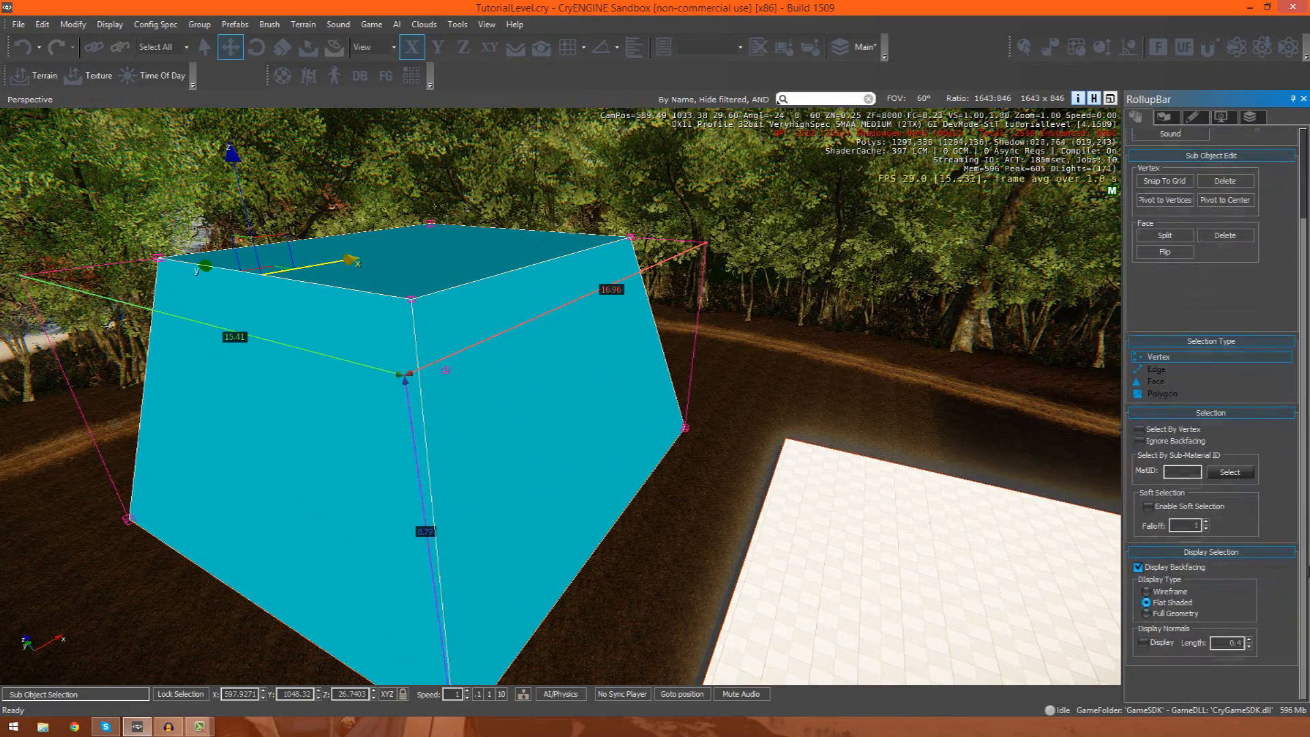
pyautogui.moveTo(819, 440); pyautogui.dragTo(737, 442, button='right')
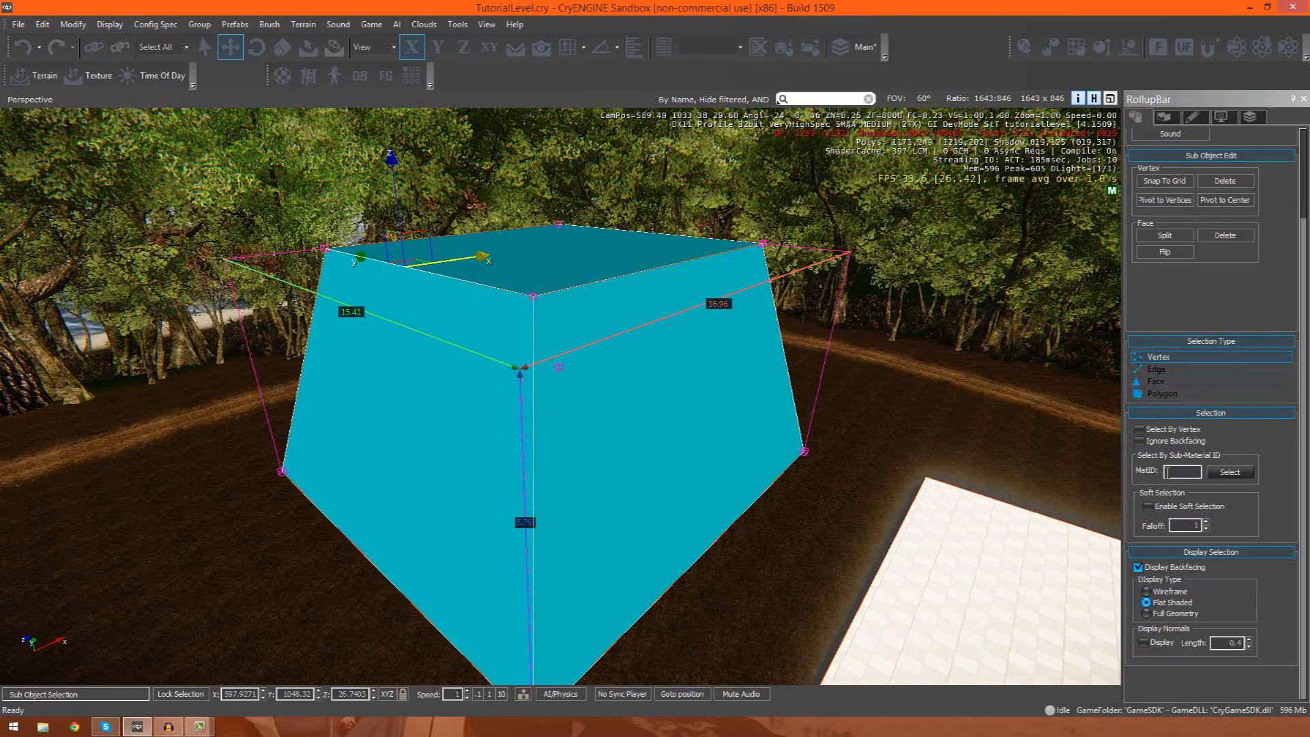
# Step: Switch to Face selection, select the box's top face and split it into triangles
pyautogui.click(1153, 382)
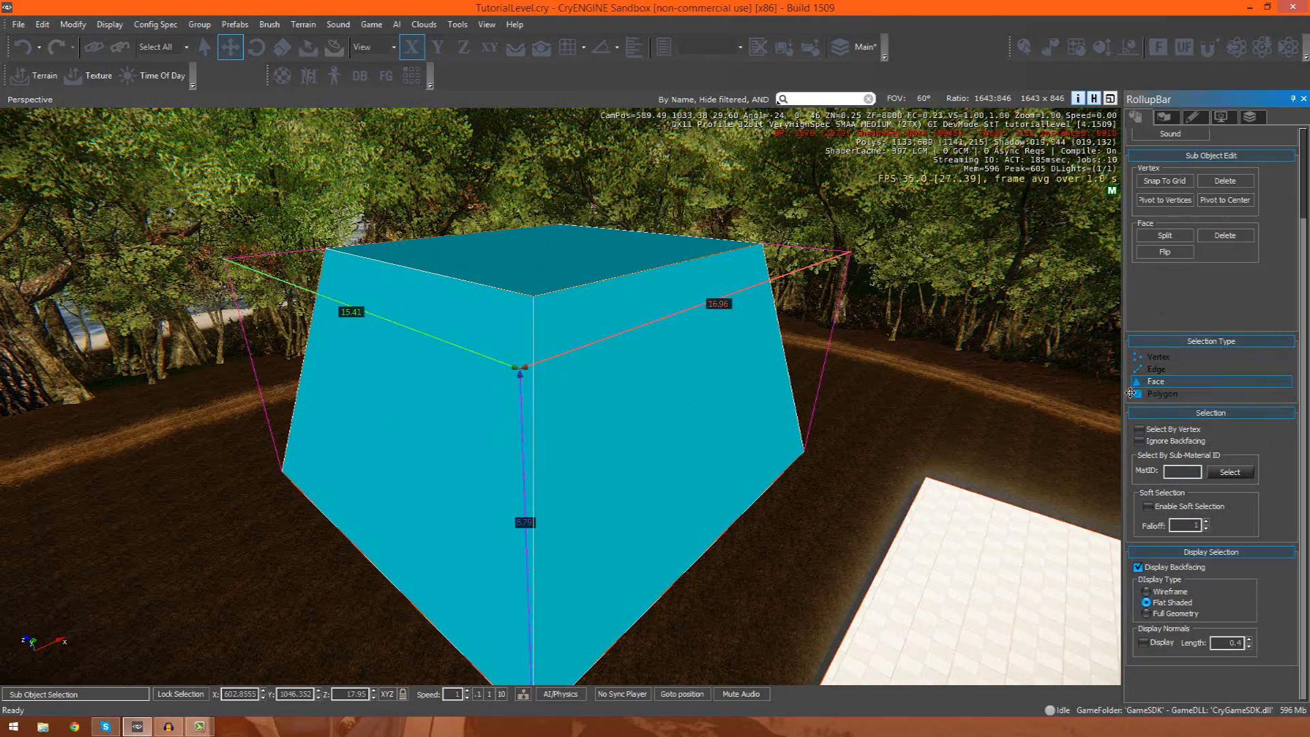
pyautogui.click(560, 285)
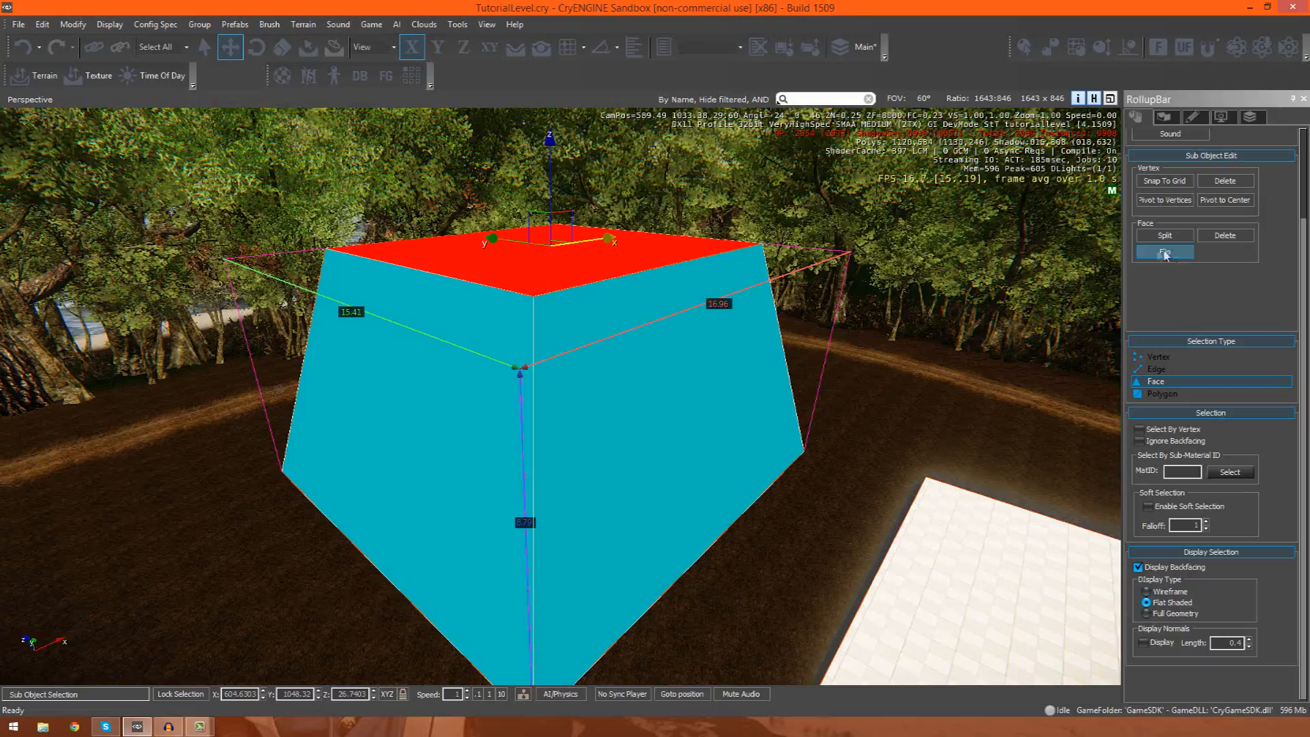
pyautogui.moveTo(593, 420); pyautogui.dragTo(582, 342, button='right')
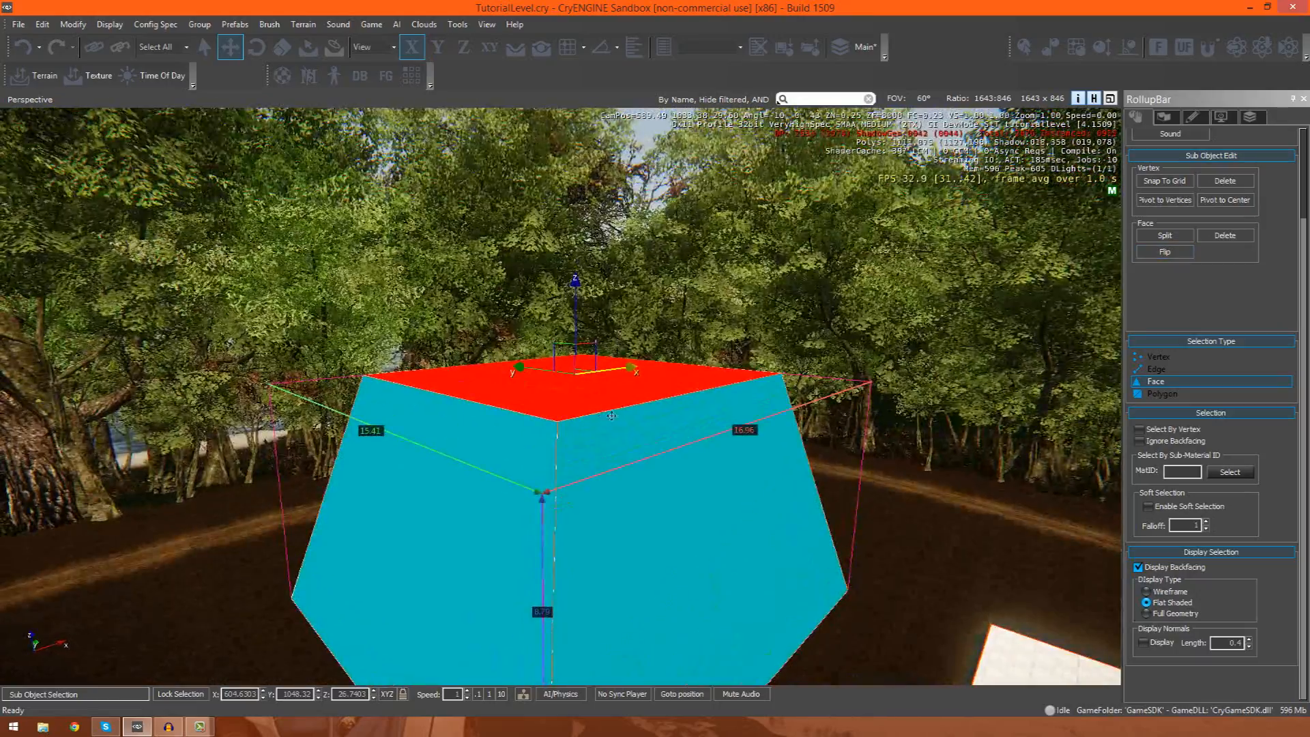
pyautogui.click(1170, 239)
# Step: Select the individual triangles of the split top face one by one to examine how it is divided
pyautogui.moveTo(887, 409); pyautogui.dragTo(846, 382, button='right')
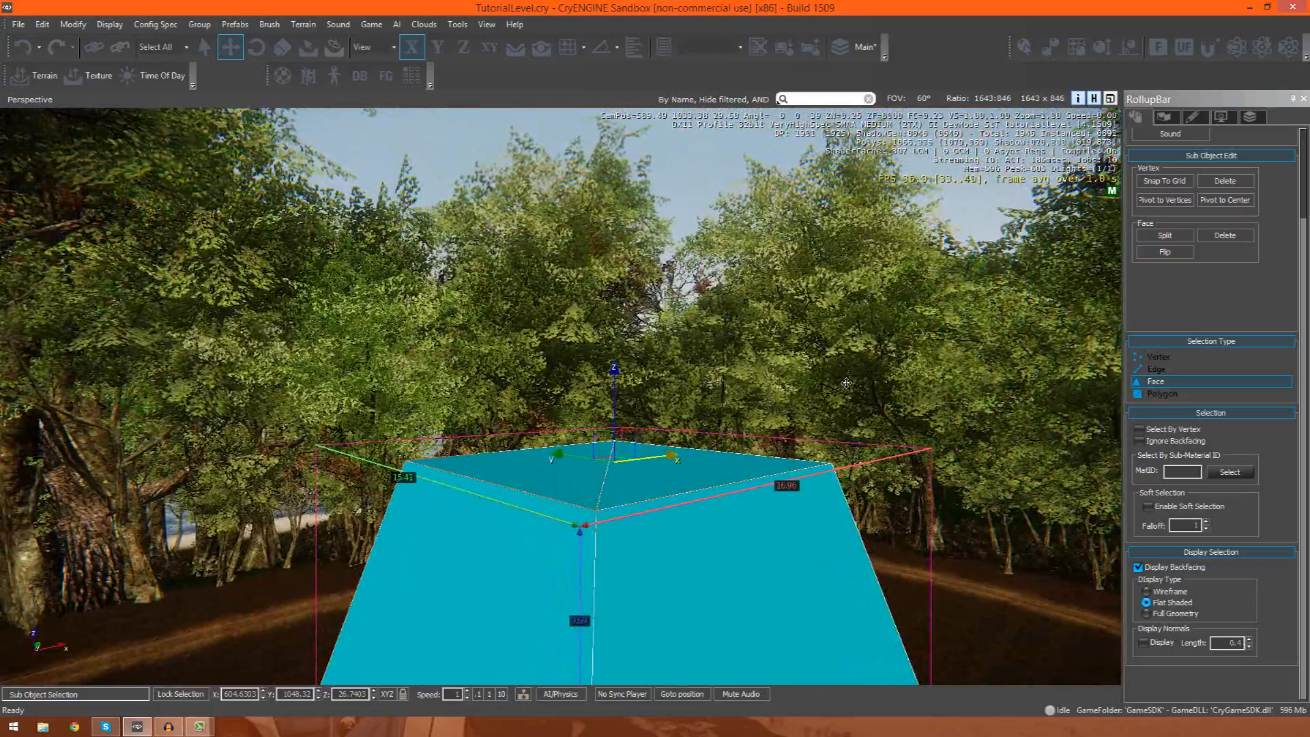
pyautogui.press('w')
pyautogui.moveTo(846, 382); pyautogui.dragTo(860, 495, button='right')
pyautogui.click(771, 437)
pyautogui.moveTo(772, 436); pyautogui.dragTo(783, 379, button='right')
pyautogui.click(540, 434)
pyautogui.click(560, 377)
pyautogui.click(651, 442)
pyautogui.click(642, 372)
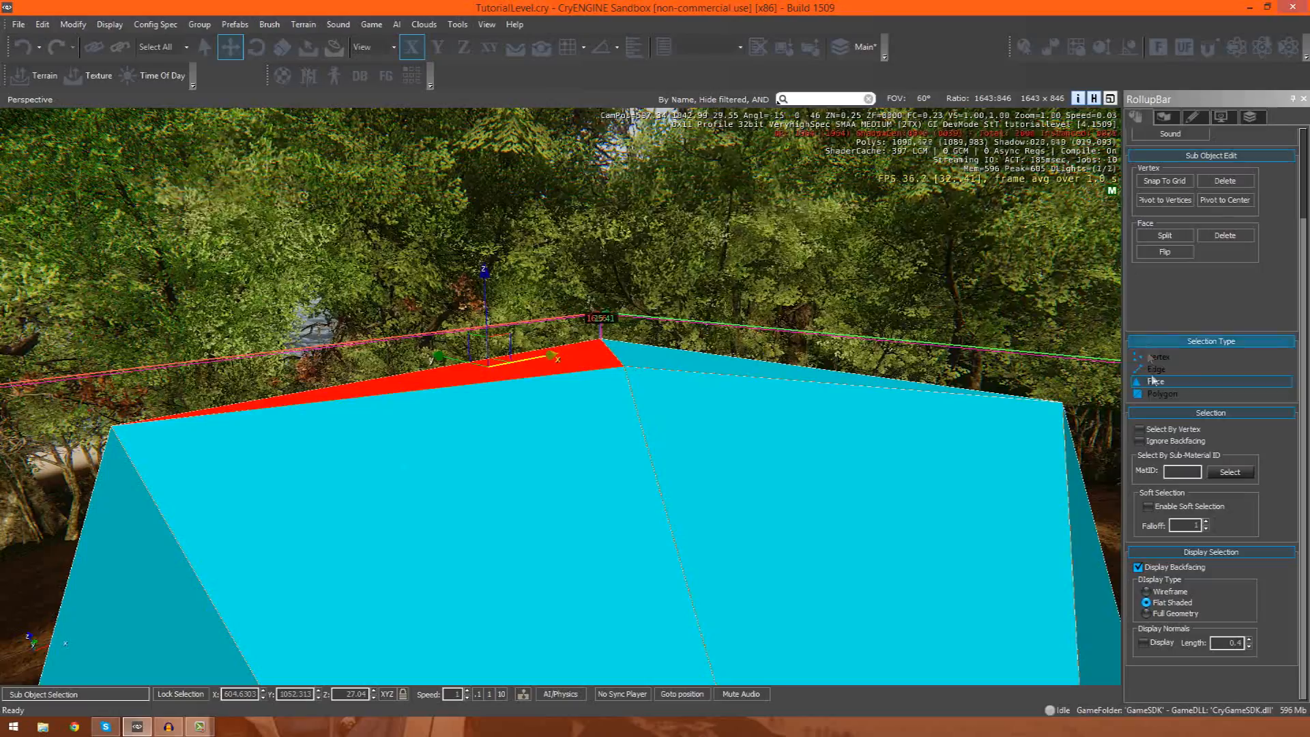
# Step: Switch to Vertex selection and raise the top's centre vertex along Z to about 29.22
pyautogui.click(1171, 357)
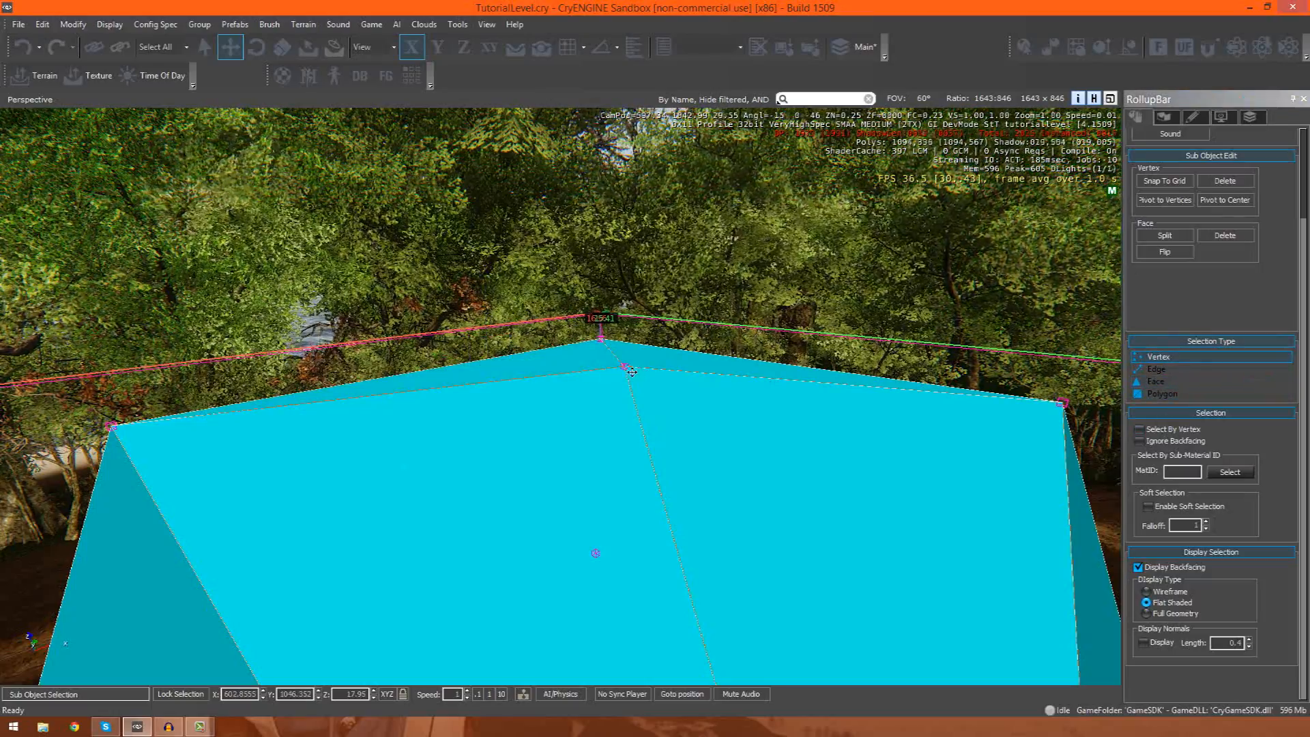
pyautogui.moveTo(635, 332); pyautogui.dragTo(623, 222)
pyautogui.moveTo(867, 284); pyautogui.dragTo(870, 327, button='right')
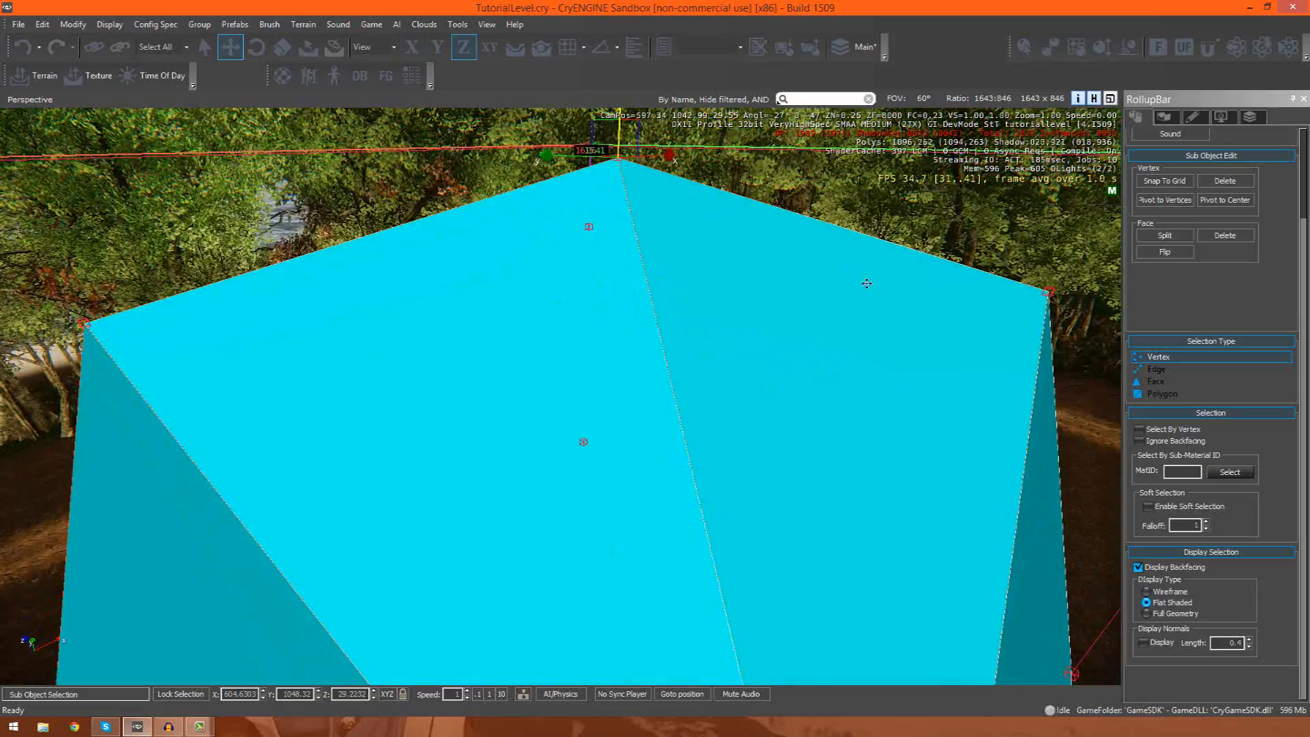
# Step: Switch to Face selection and delete the triangular top face on the side nearest the plane
pyautogui.click(1156, 381)
pyautogui.click(879, 380)
pyautogui.moveTo(817, 450); pyautogui.dragTo(817, 448, button='right')
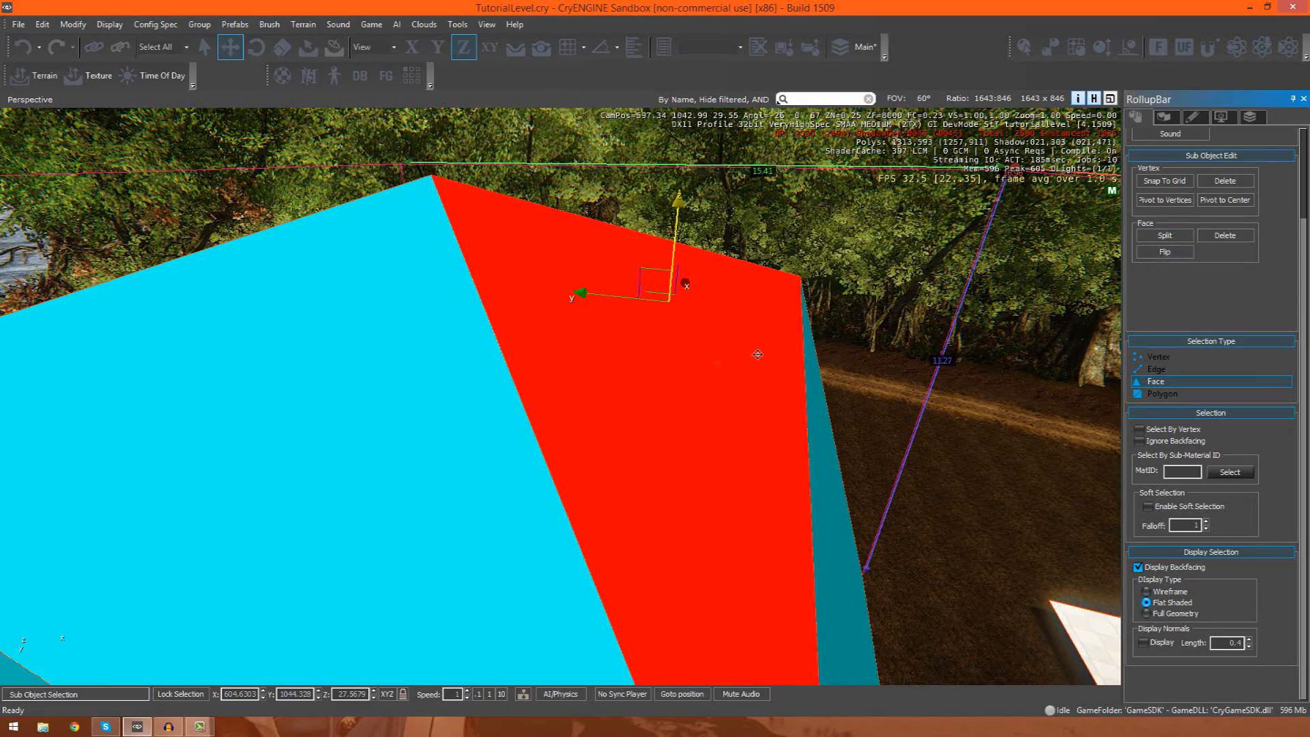
pyautogui.press('Delete')
# Step: Highlight the neighbouring triangular faces and examine the opening in the box's top from several sides
pyautogui.moveTo(710, 441)
pyautogui.mouseDown(button='right')
pyautogui.moveTo(573, 439)
pyautogui.moveTo(840, 442)
pyautogui.moveTo(821, 442)
pyautogui.mouseUp(button='right')
pyautogui.click(709, 441)
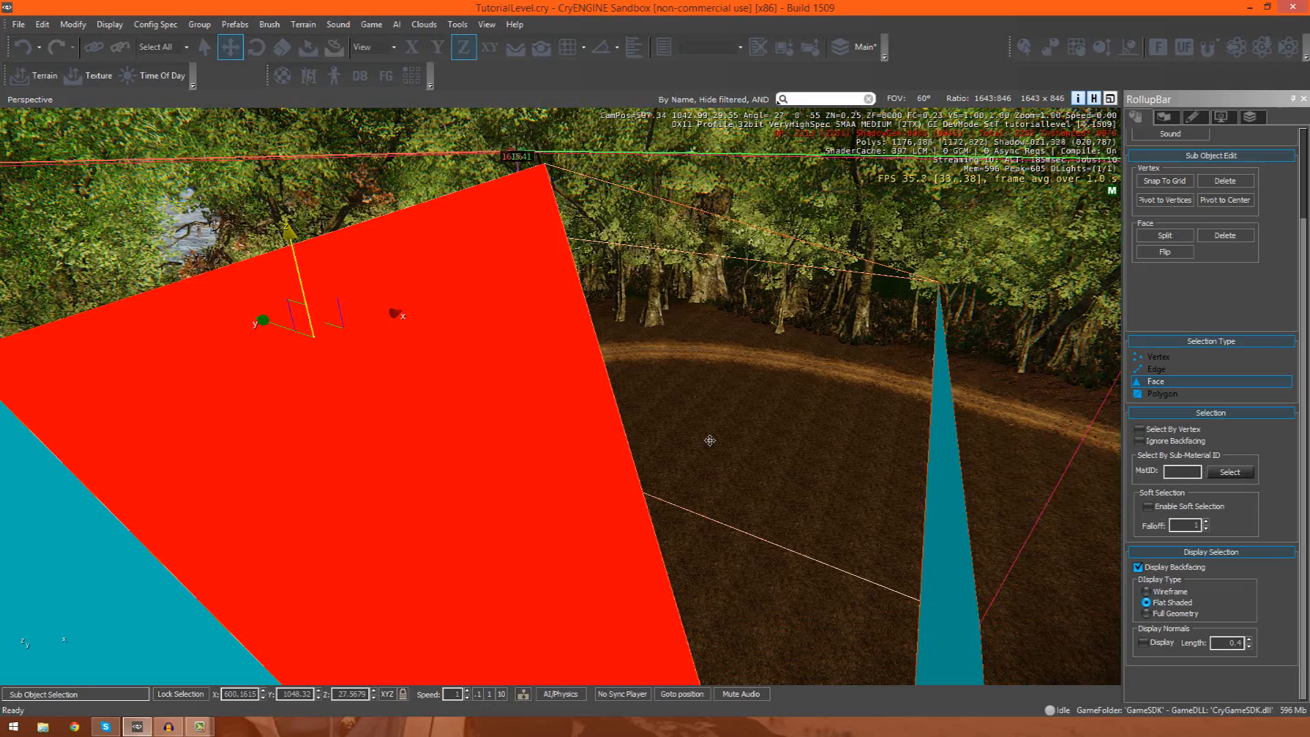
pyautogui.moveTo(731, 440); pyautogui.dragTo(941, 423, button='right')
pyautogui.press('w')
pyautogui.moveTo(655, 635); pyautogui.dragTo(368, 682, button='right')
pyautogui.press('Delete')
pyautogui.press('d')
pyautogui.press('s')
pyautogui.moveTo(846, 444); pyautogui.dragTo(740, 518, button='right')
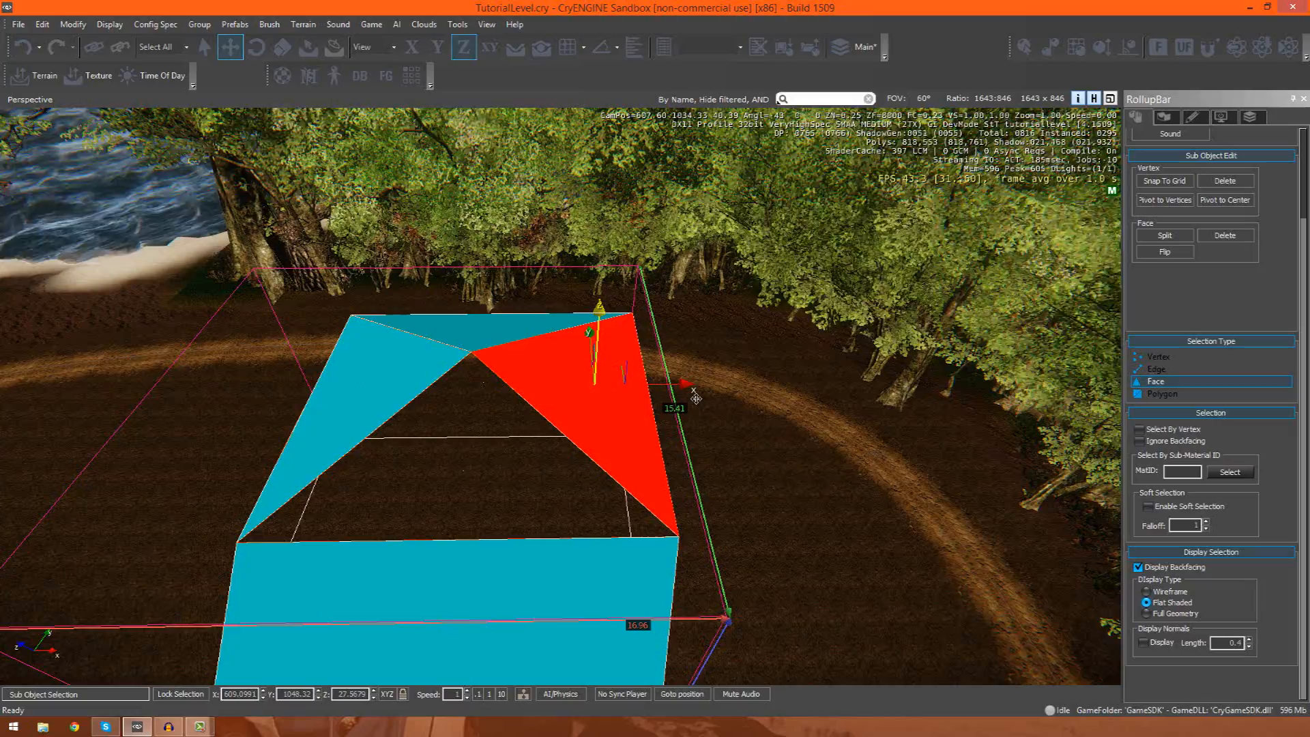
pyautogui.press('d')
pyautogui.moveTo(725, 408); pyautogui.dragTo(614, 492, button='right')
pyautogui.press('s')
pyautogui.press('a')
pyautogui.press('d')
pyautogui.press('a')
pyautogui.press('w')
pyautogui.press('a')
pyautogui.press('s')
pyautogui.press('a')
pyautogui.press('d')
pyautogui.press('w')
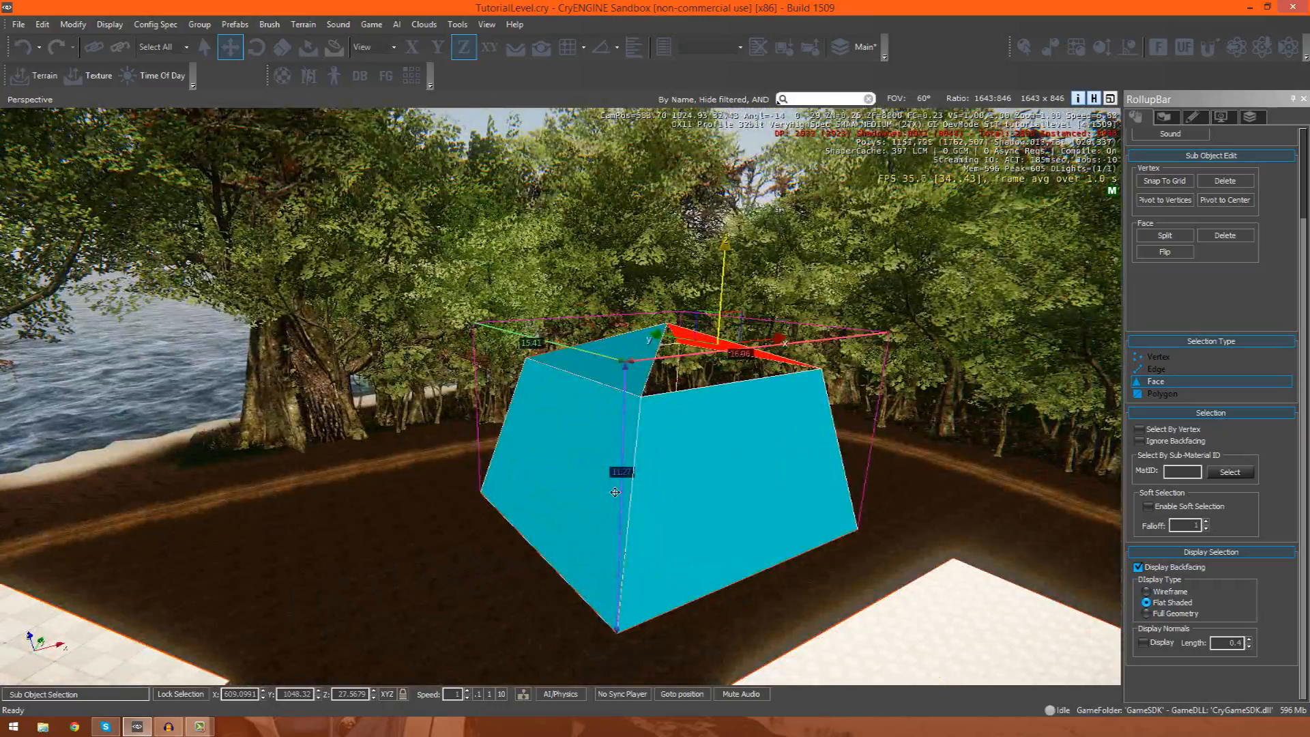
# Step: Undo the face deletion, the raised vertex, the top split and the sloped sides of the box
pyautogui.hotkey('ctrl', 'z')
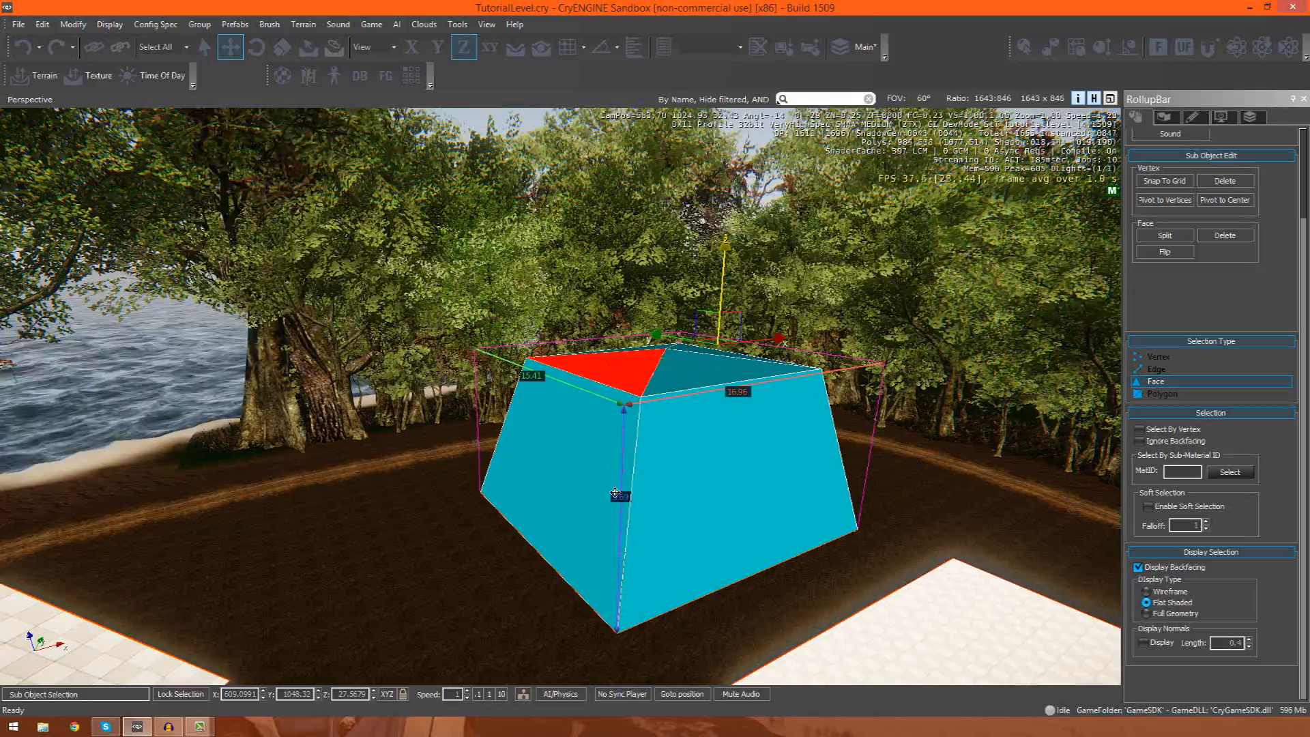
pyautogui.hotkey('ctrl', 'z')
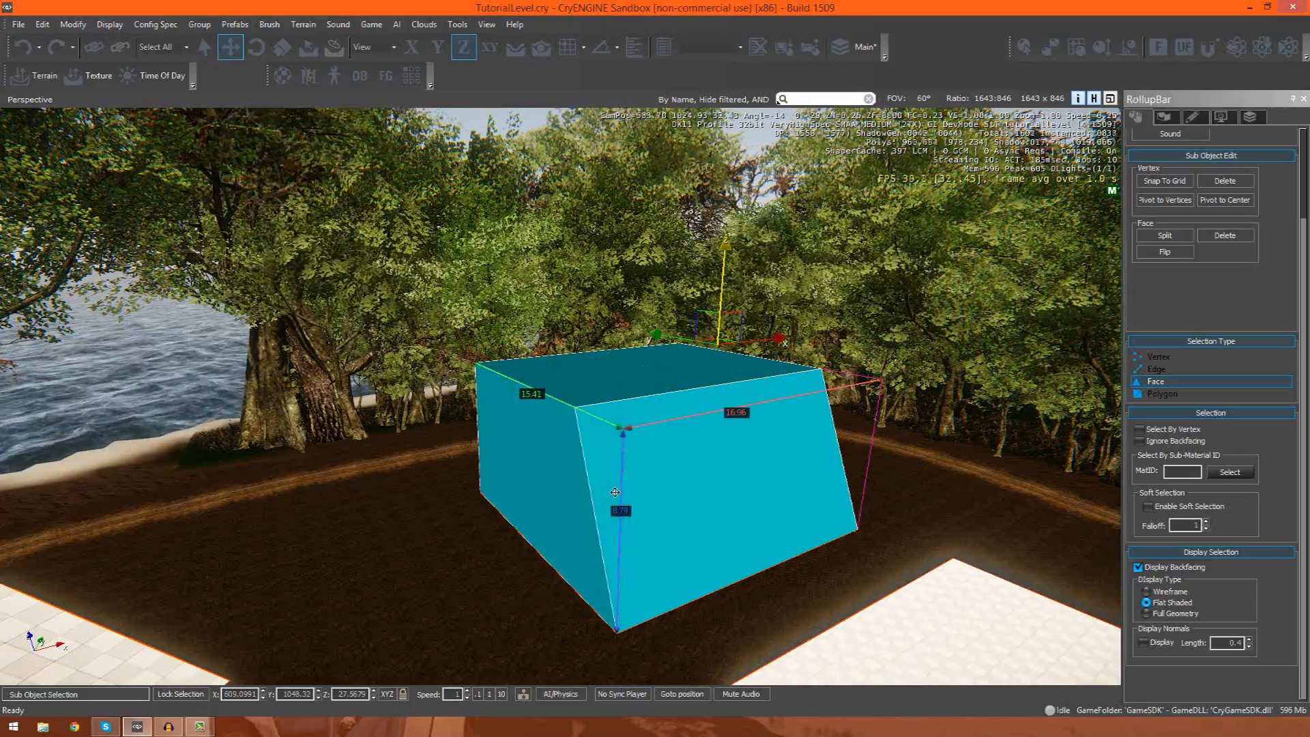
pyautogui.hotkey('ctrl', 'z')
# Step: Select the whole top face of the restored box and split it into triangles
pyautogui.press('d')
pyautogui.moveTo(661, 369); pyautogui.dragTo(668, 423, button='right')
pyautogui.press('a')
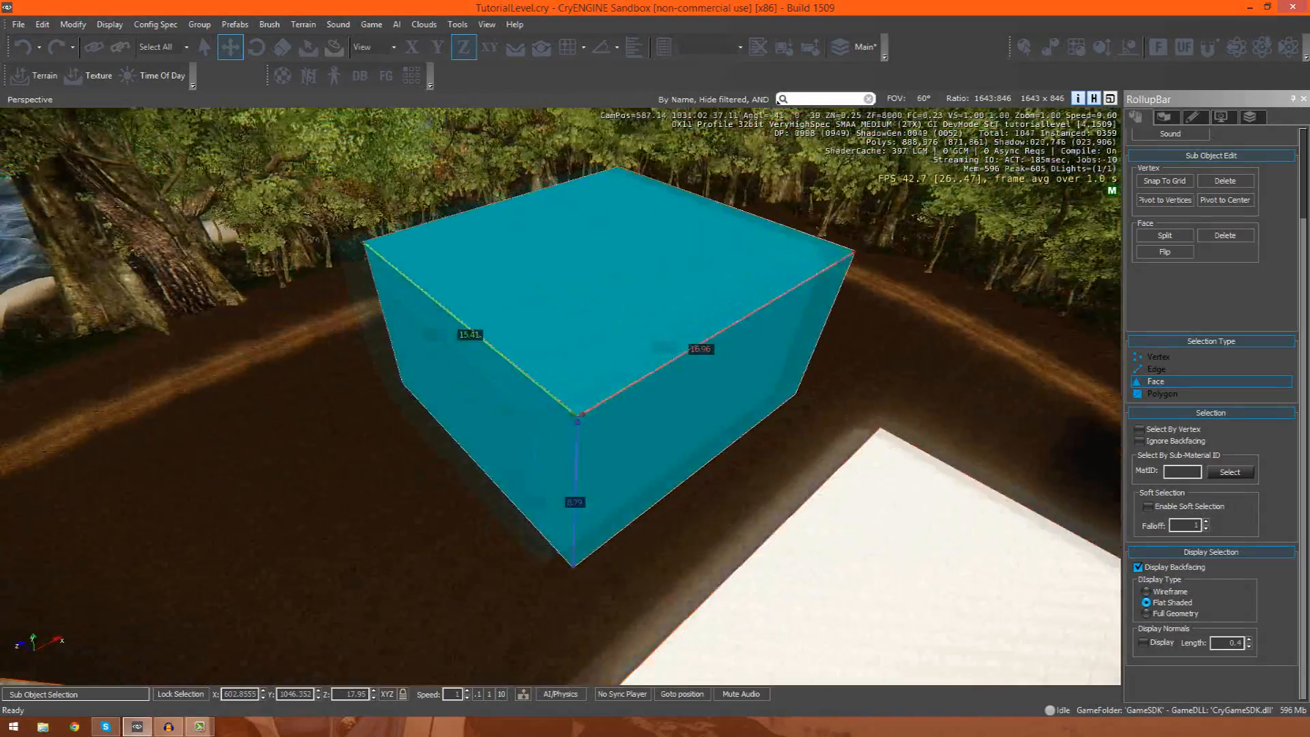
pyautogui.click(611, 253)
pyautogui.click(1154, 236)
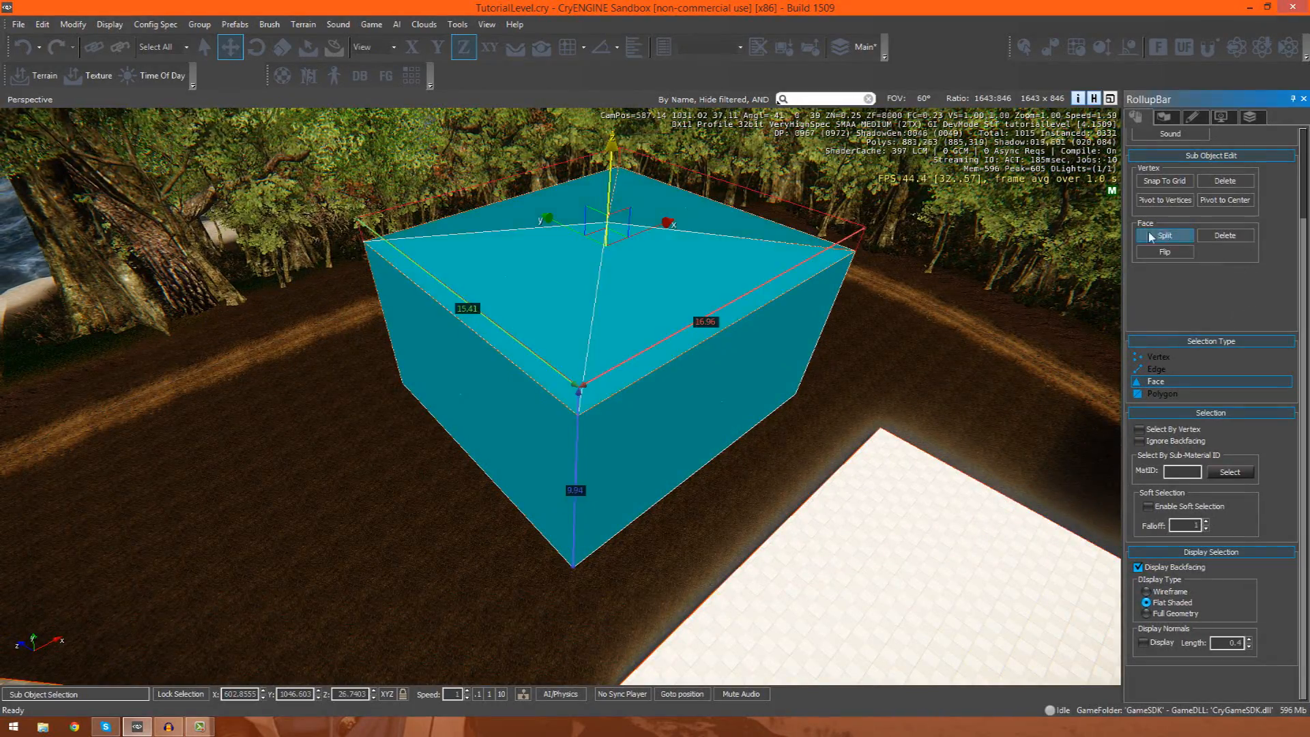
# Step: Switch to Vertex selection and raise the top's centre vertex along Z to about 32.78 to form a pyramid roof
pyautogui.click(1158, 357)
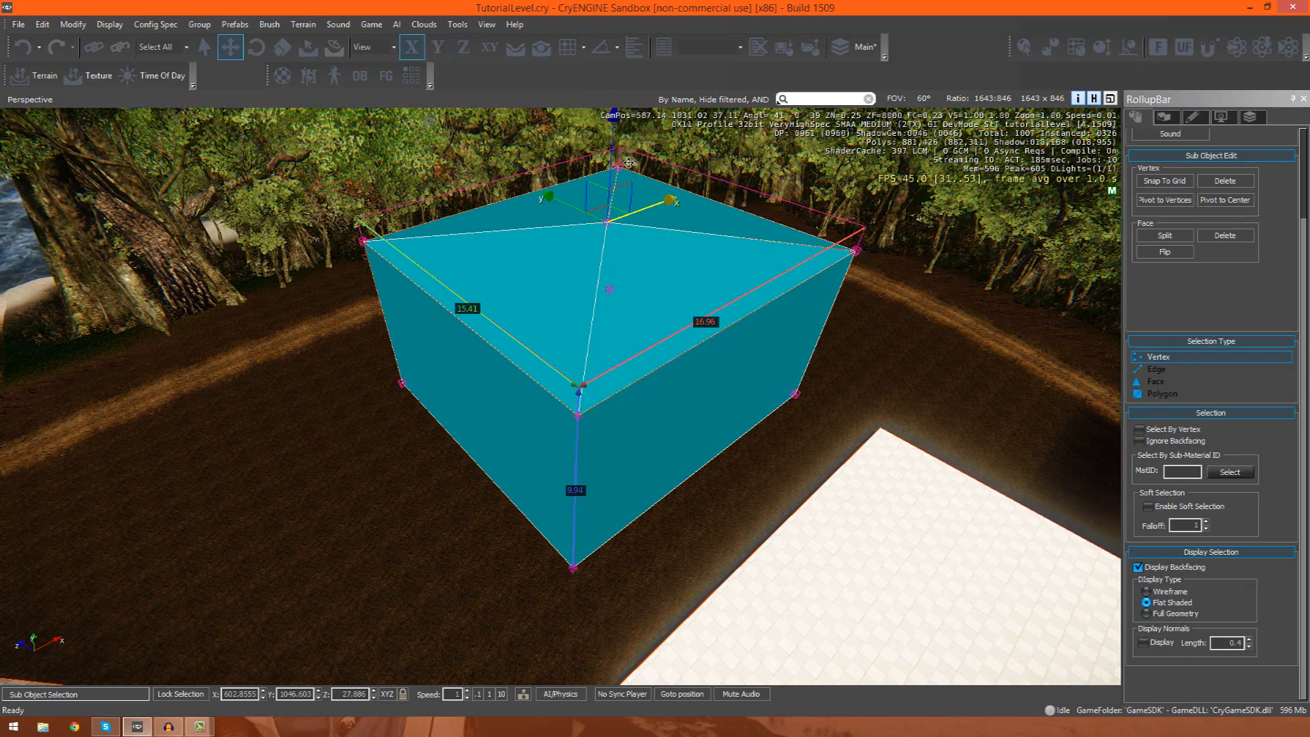
pyautogui.moveTo(622, 163); pyautogui.dragTo(622, 113)
pyautogui.press('d')
pyautogui.press('w')
pyautogui.moveTo(742, 371); pyautogui.dragTo(534, 251, button='right')
pyautogui.press('d')
pyautogui.moveTo(533, 251); pyautogui.dragTo(533, 196)
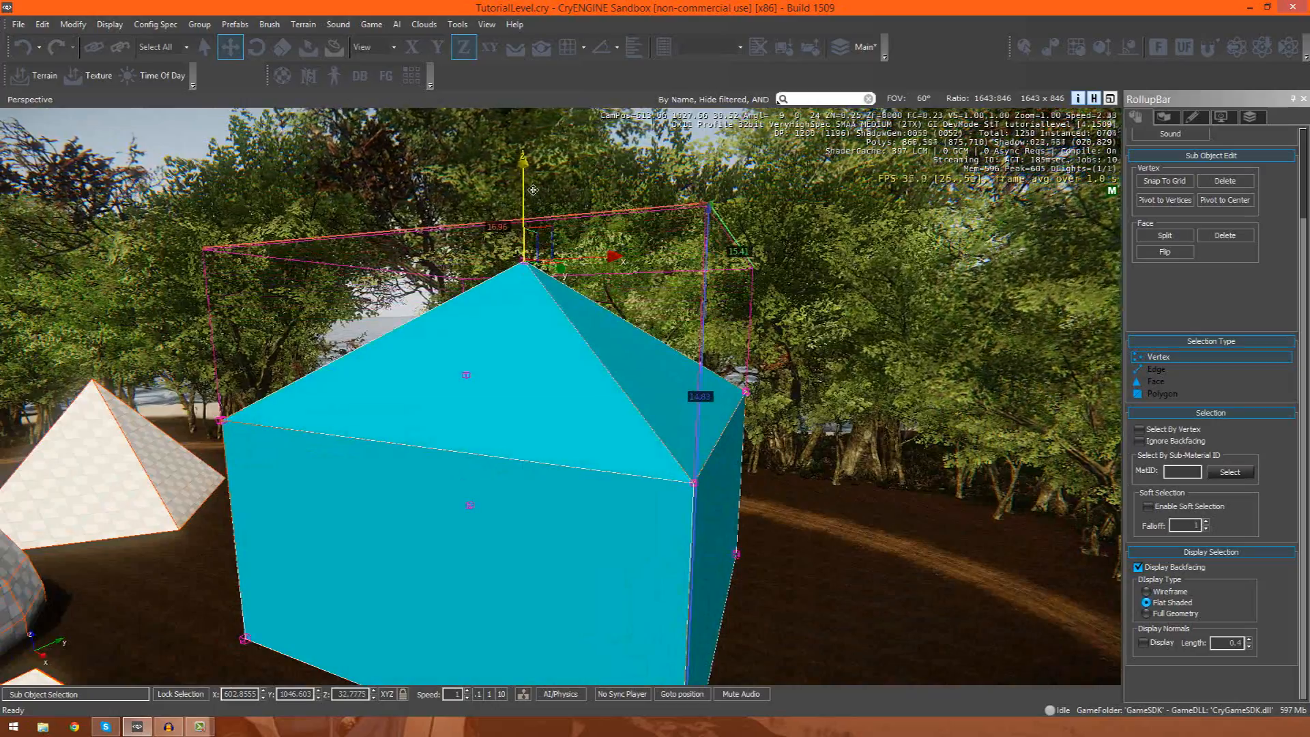
# Step: Select the four upper corner vertices of the box and raise them along Z to about 38.84
pyautogui.click(696, 485)
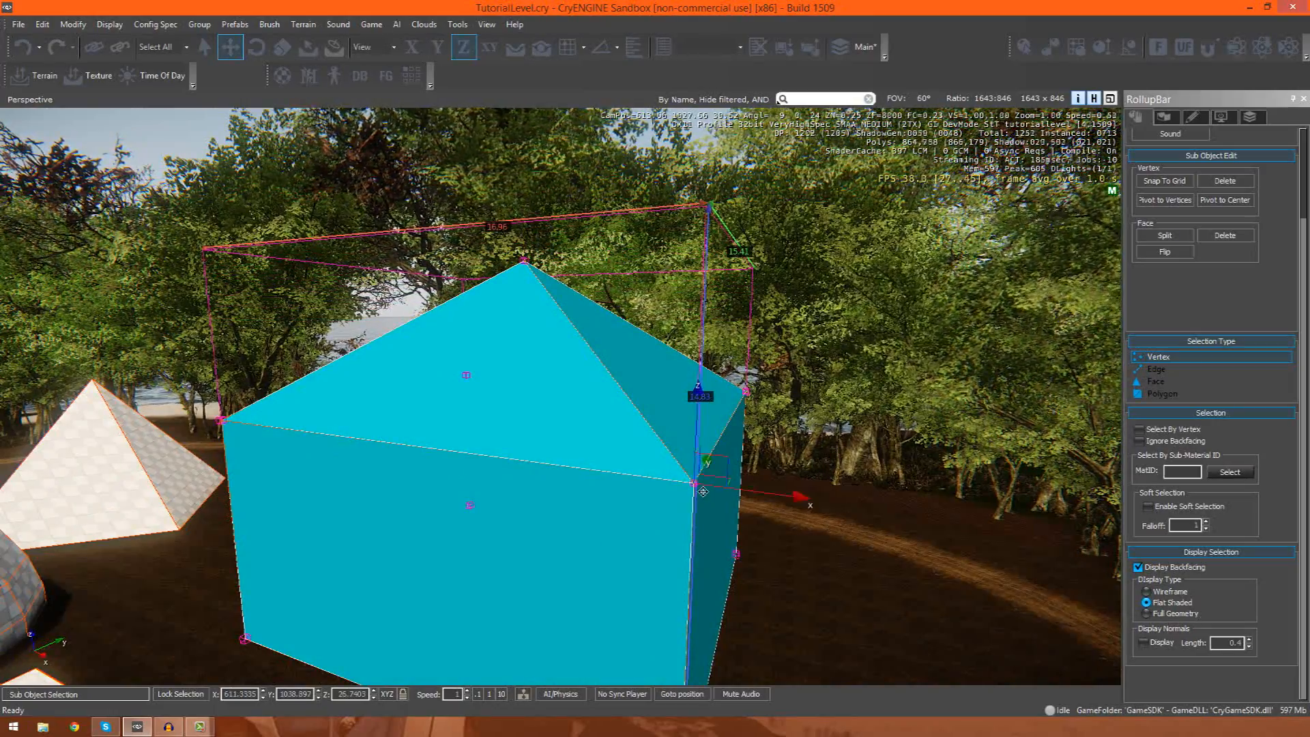
pyautogui.press('d')
pyautogui.moveTo(700, 404); pyautogui.dragTo(478, 409, button='right')
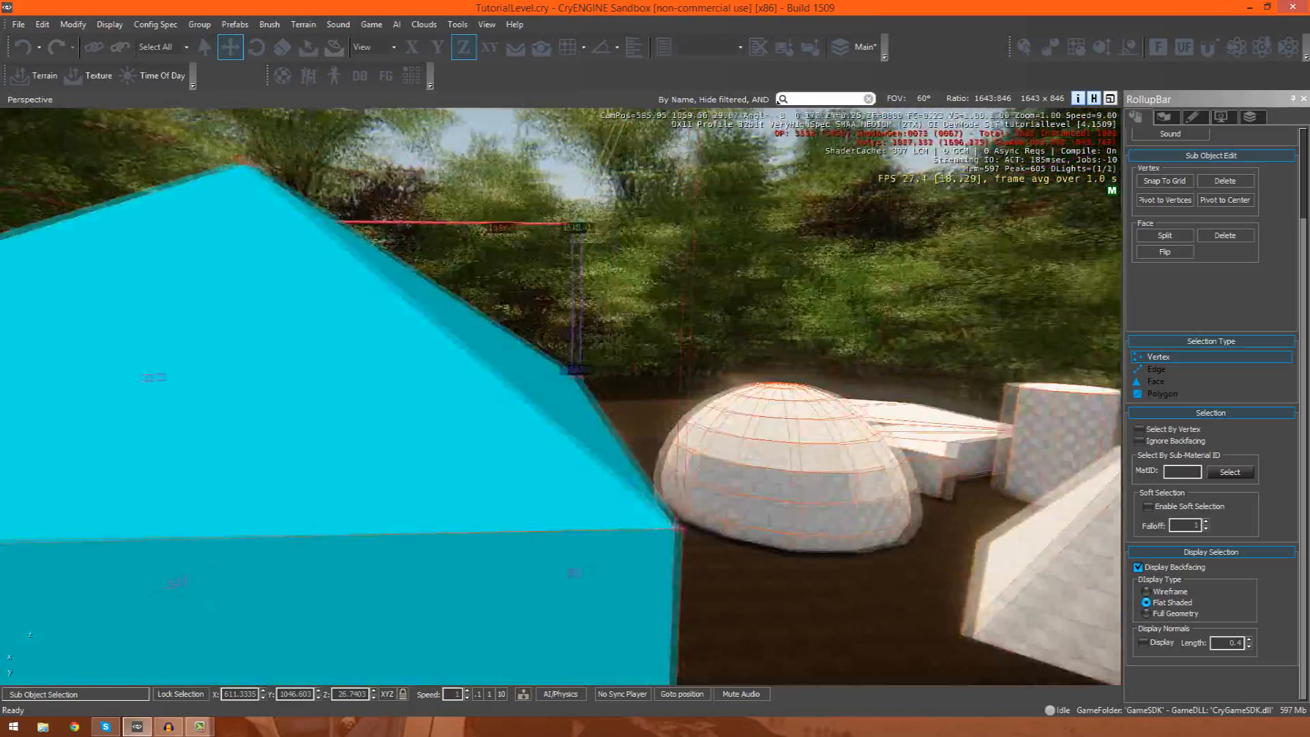
pyautogui.moveTo(519, 517); pyautogui.dragTo(479, 515, button='right')
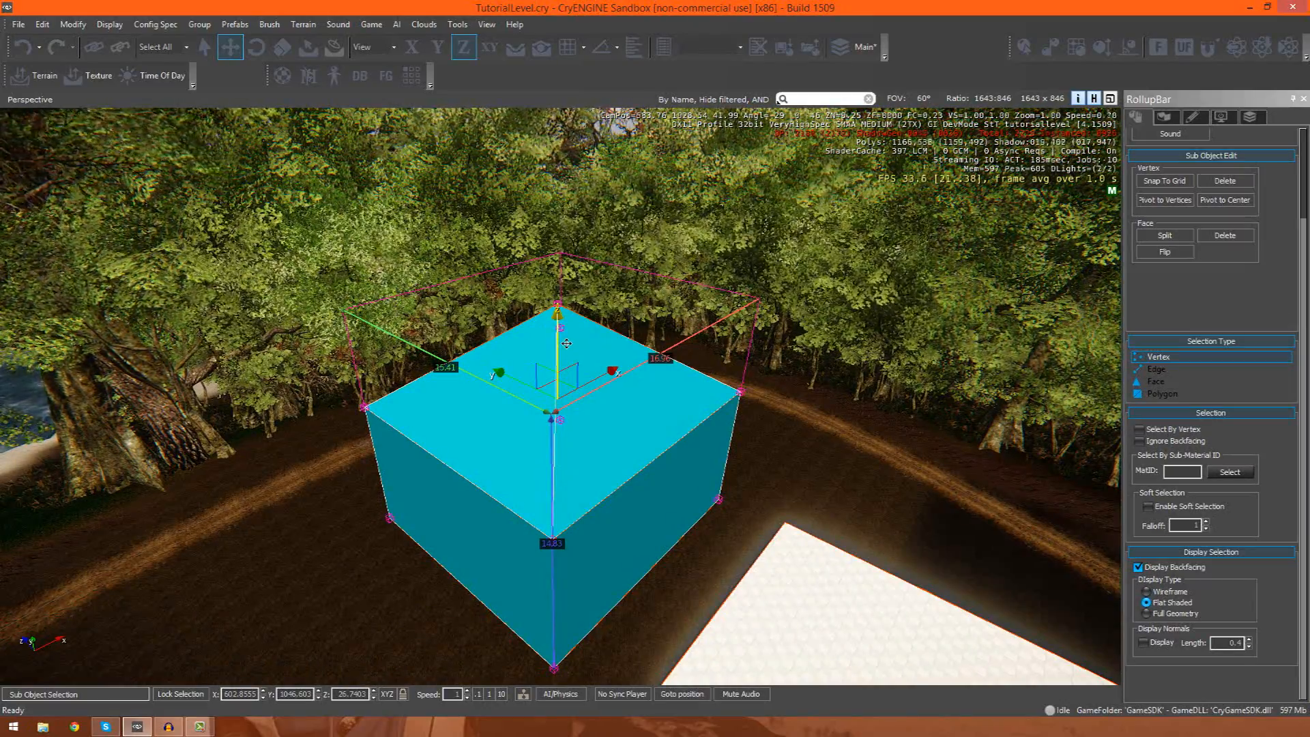
pyautogui.moveTo(566, 343); pyautogui.dragTo(556, 92)
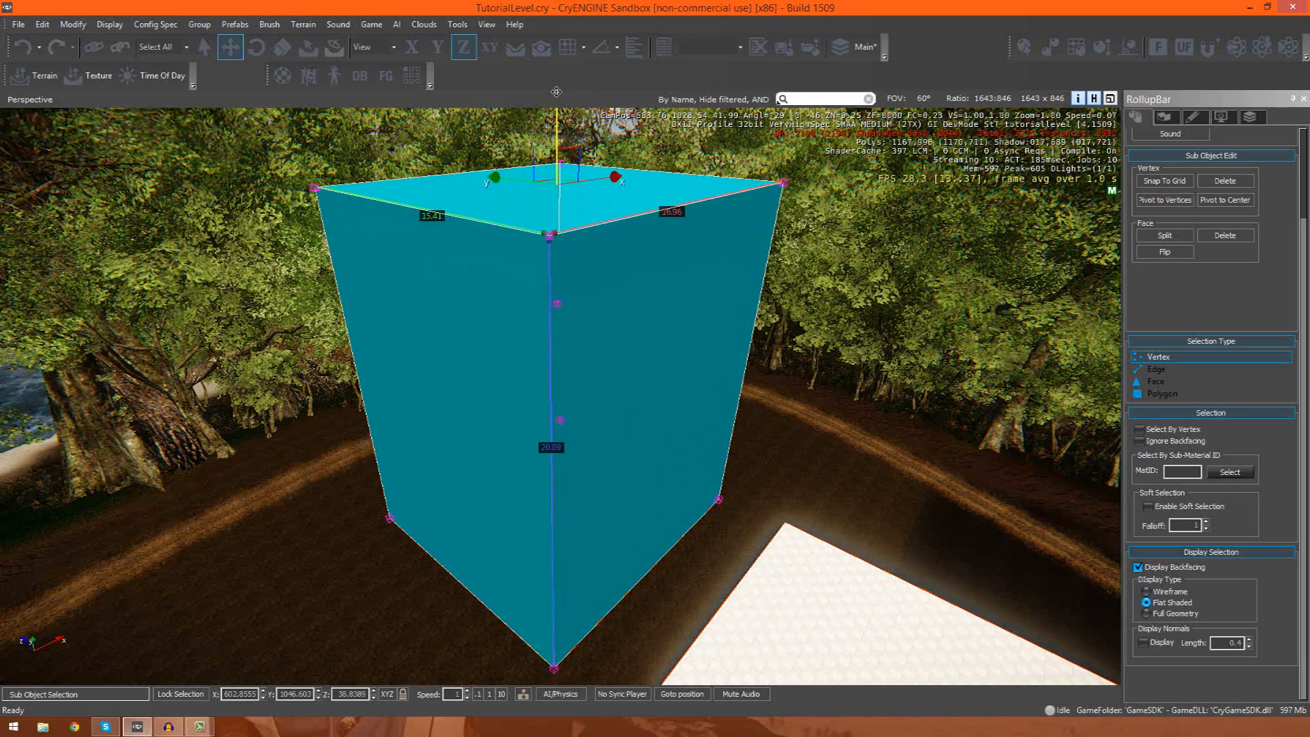